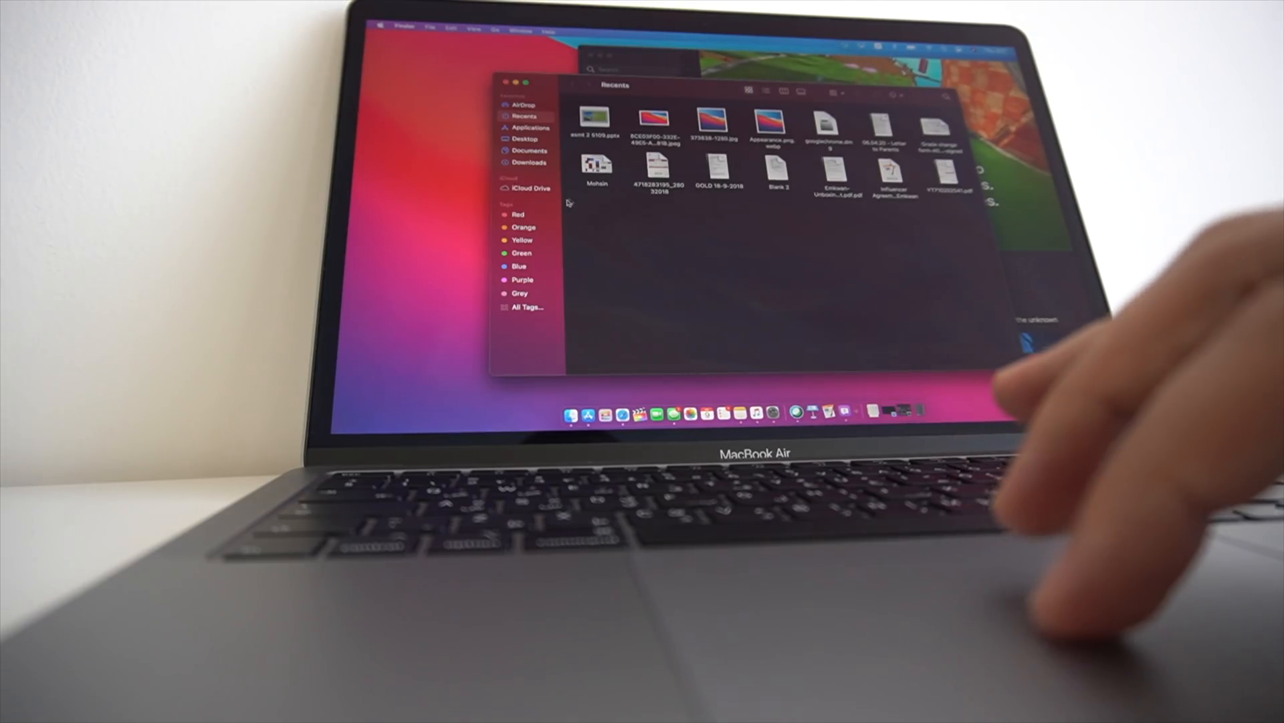
Toggle between the App Store Arcade and Finder Recents windows, then nudge the App Store window right and down.
{"action": "left_click", "coordinate": [655, 58]}
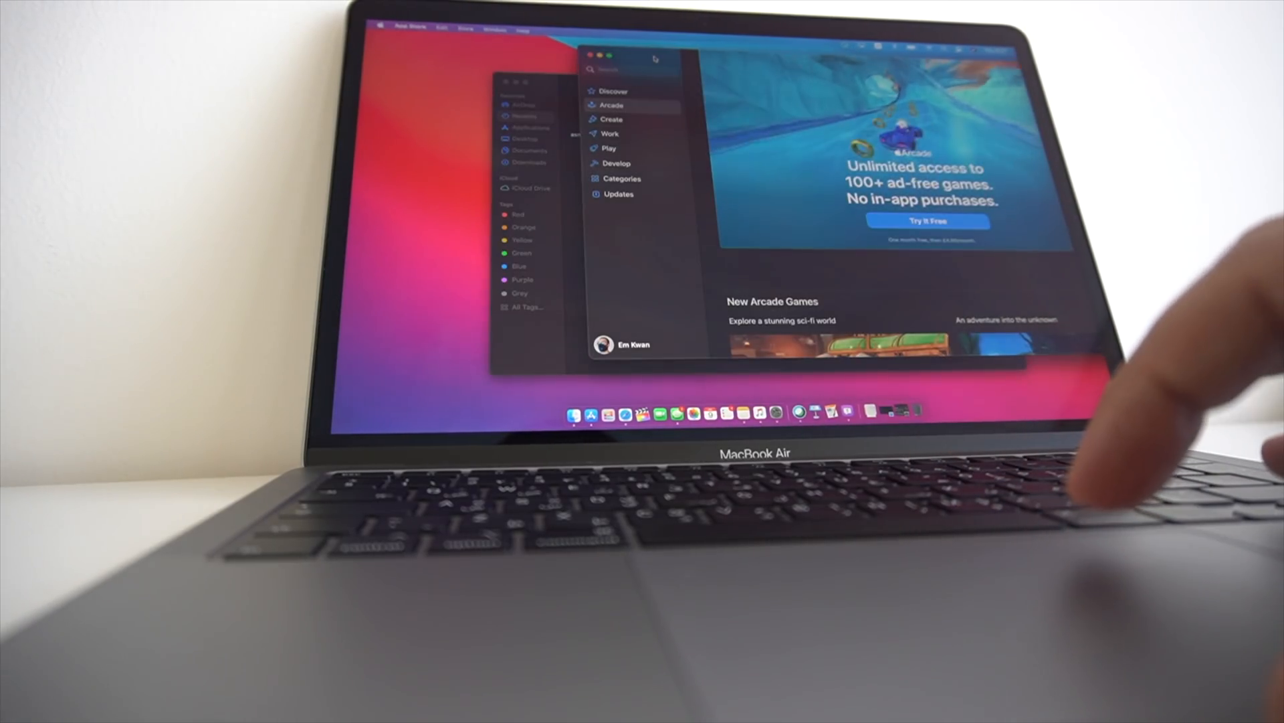
{"action": "left_click", "coordinate": [567, 92]}
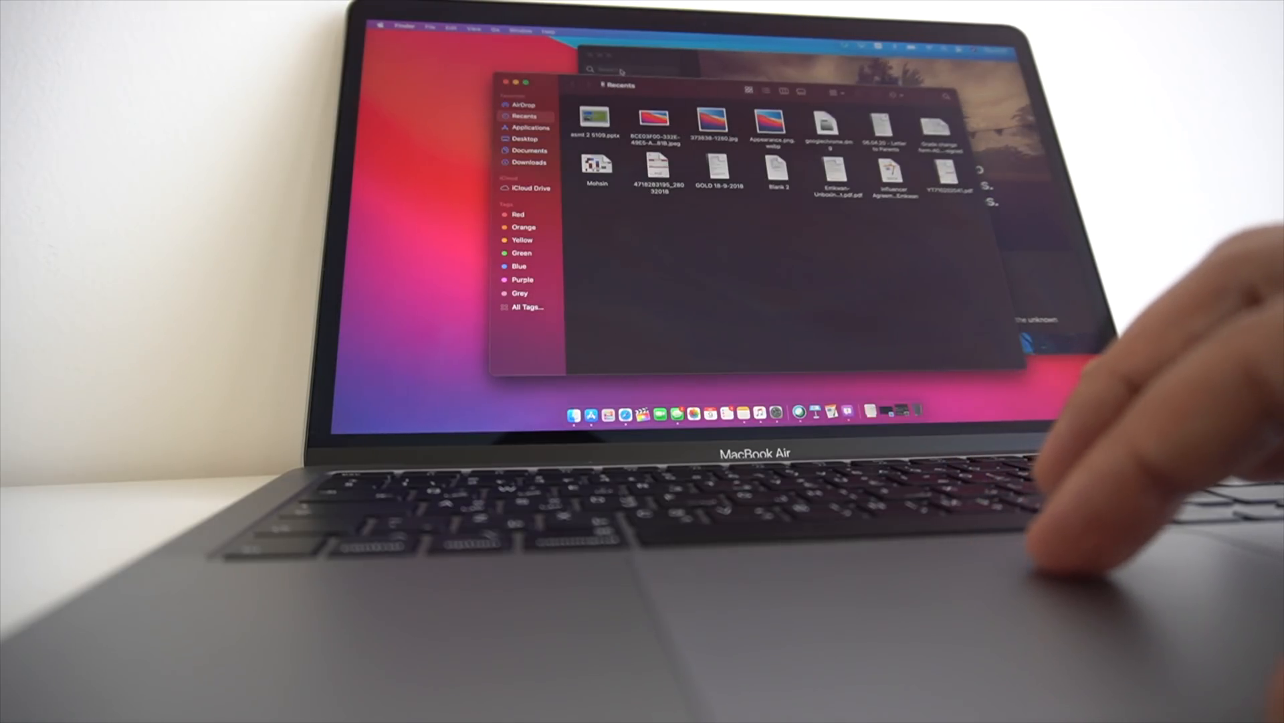
{"action": "left_click", "coordinate": [629, 61]}
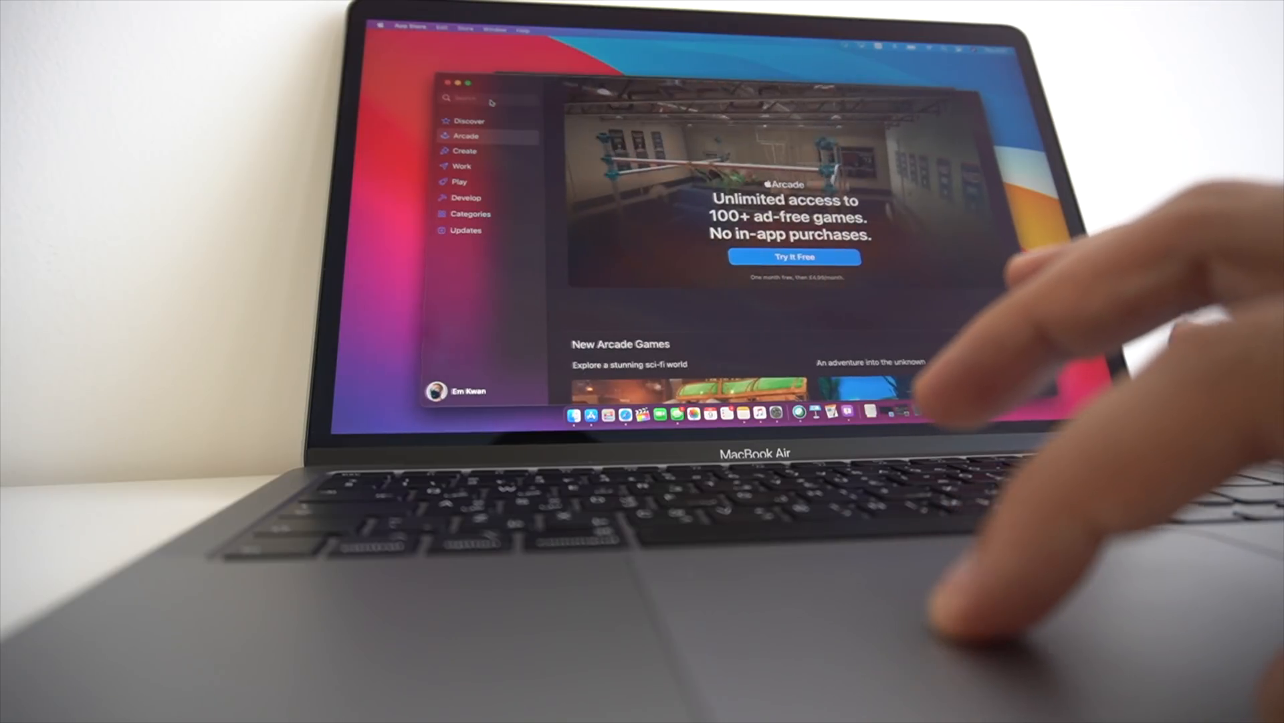
{"action": "mouse_move", "coordinate": [516, 71]}
{"action": "left_mouse_down"}
{"action": "mouse_move", "coordinate": [579, 93]}
{"action": "mouse_move", "coordinate": [532, 50]}
{"action": "left_mouse_up"}
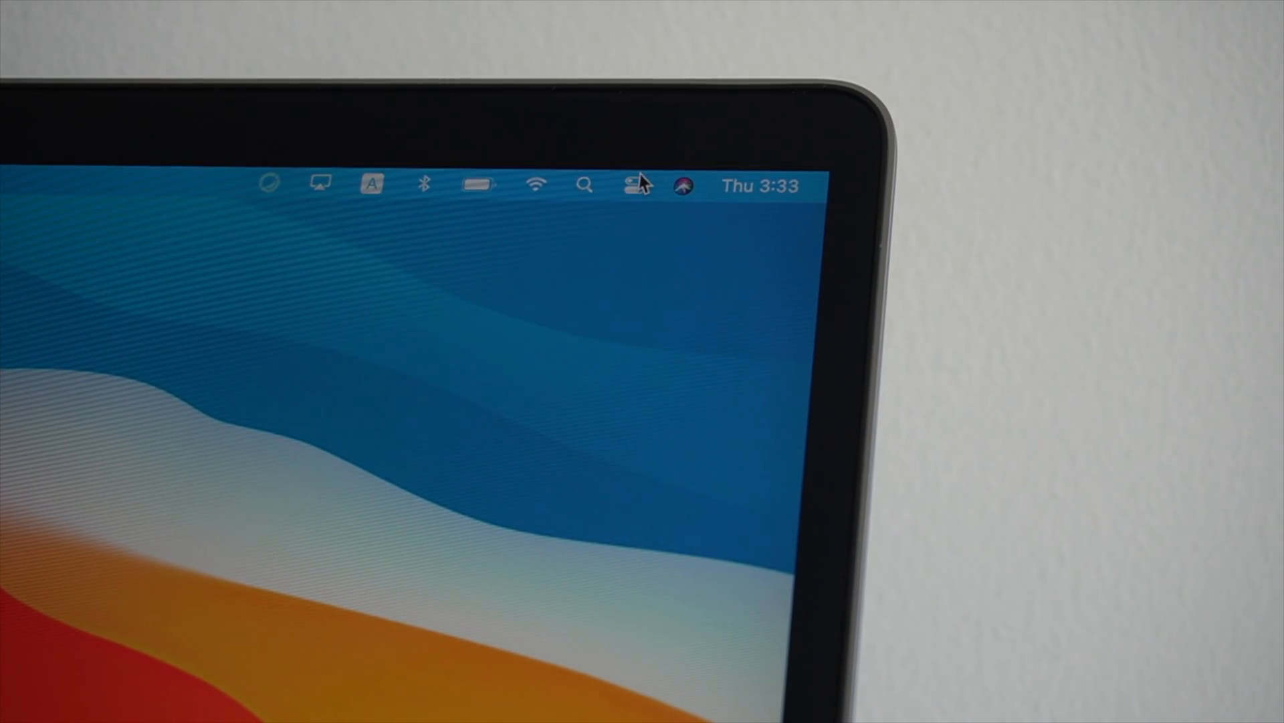
Try the Display panel and brightness slider from Control Center, ending back at full brightness.
{"action": "left_click", "coordinate": [639, 185]}
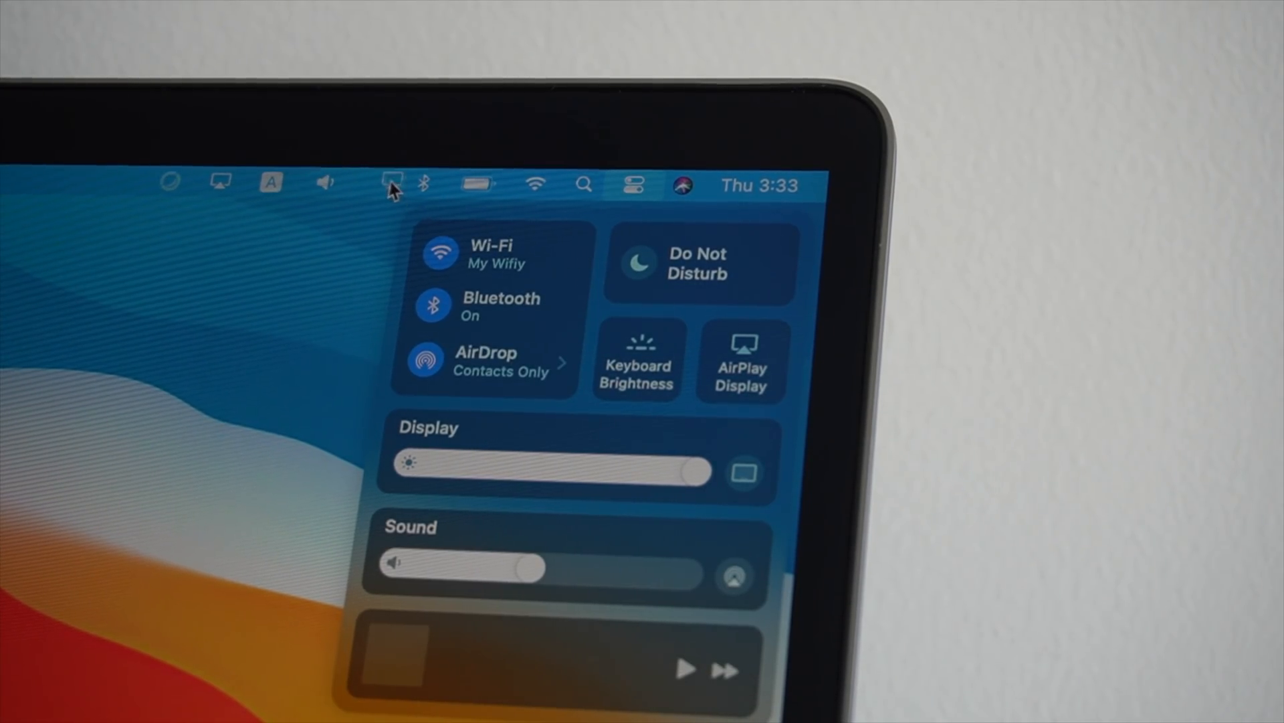
{"action": "left_click", "coordinate": [378, 187]}
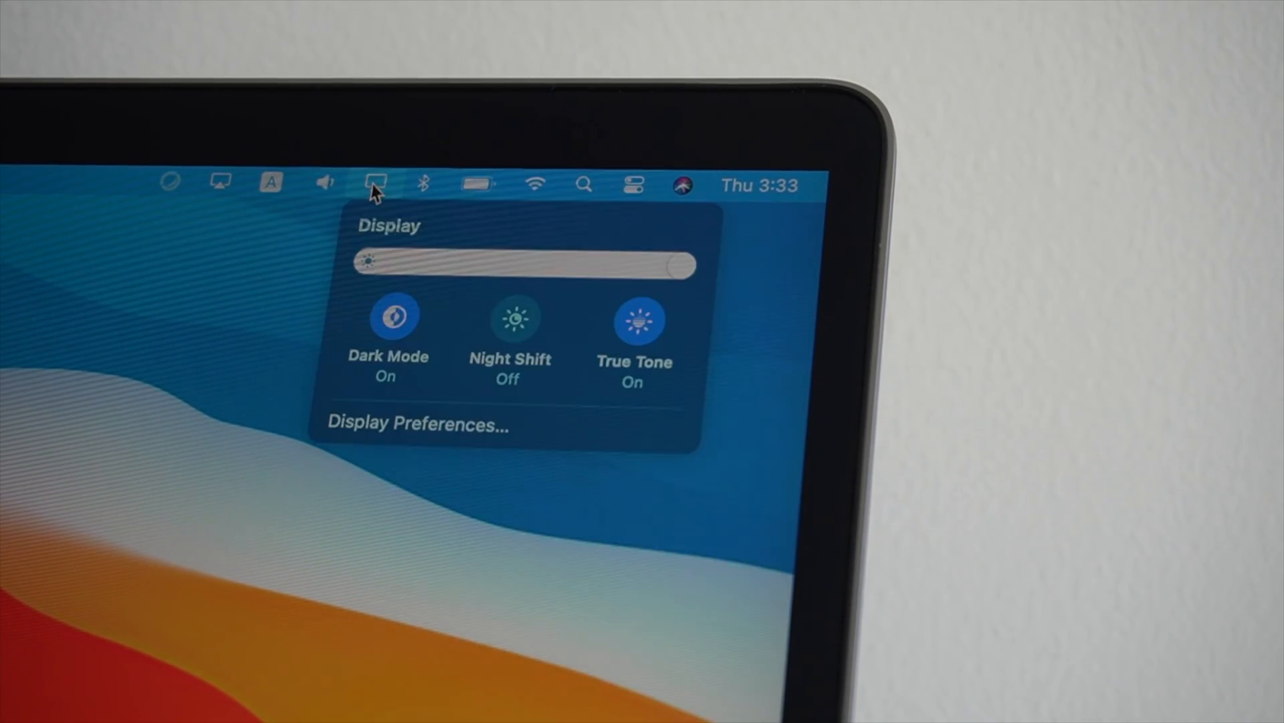
{"action": "left_click", "coordinate": [301, 191]}
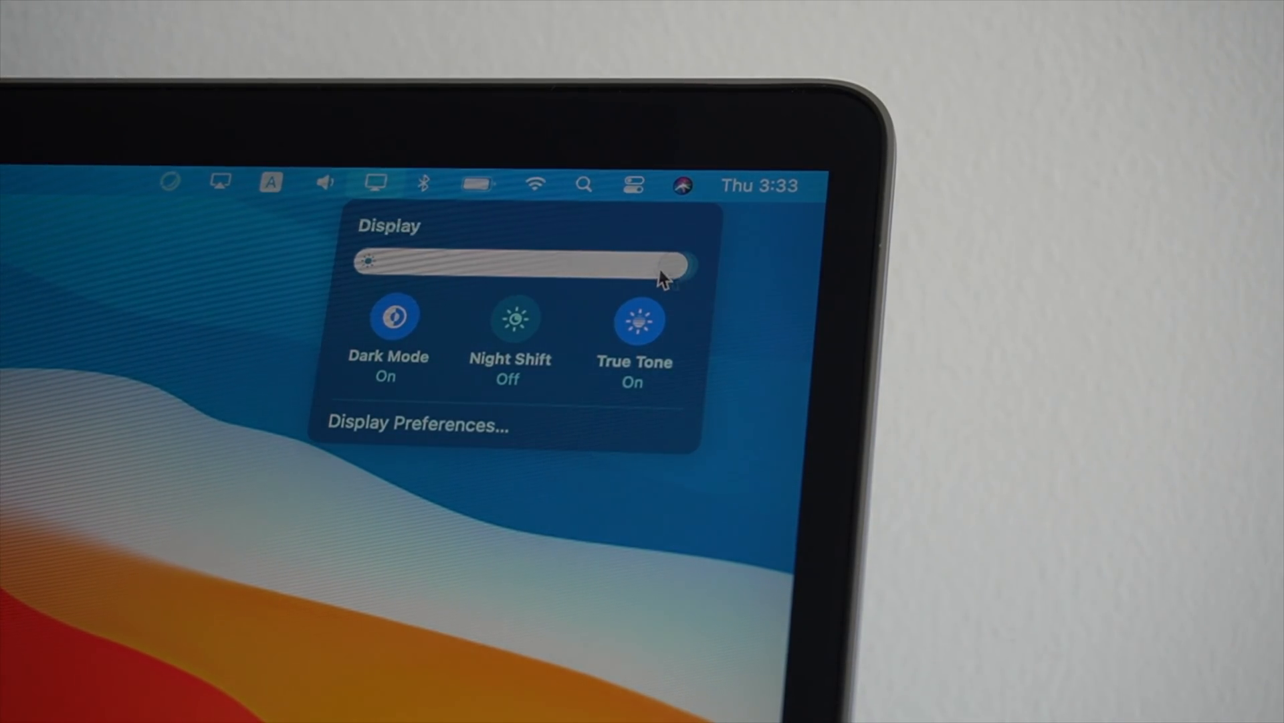
{"action": "left_click_drag", "start_coordinate": [662, 268], "coordinate": [688, 265]}
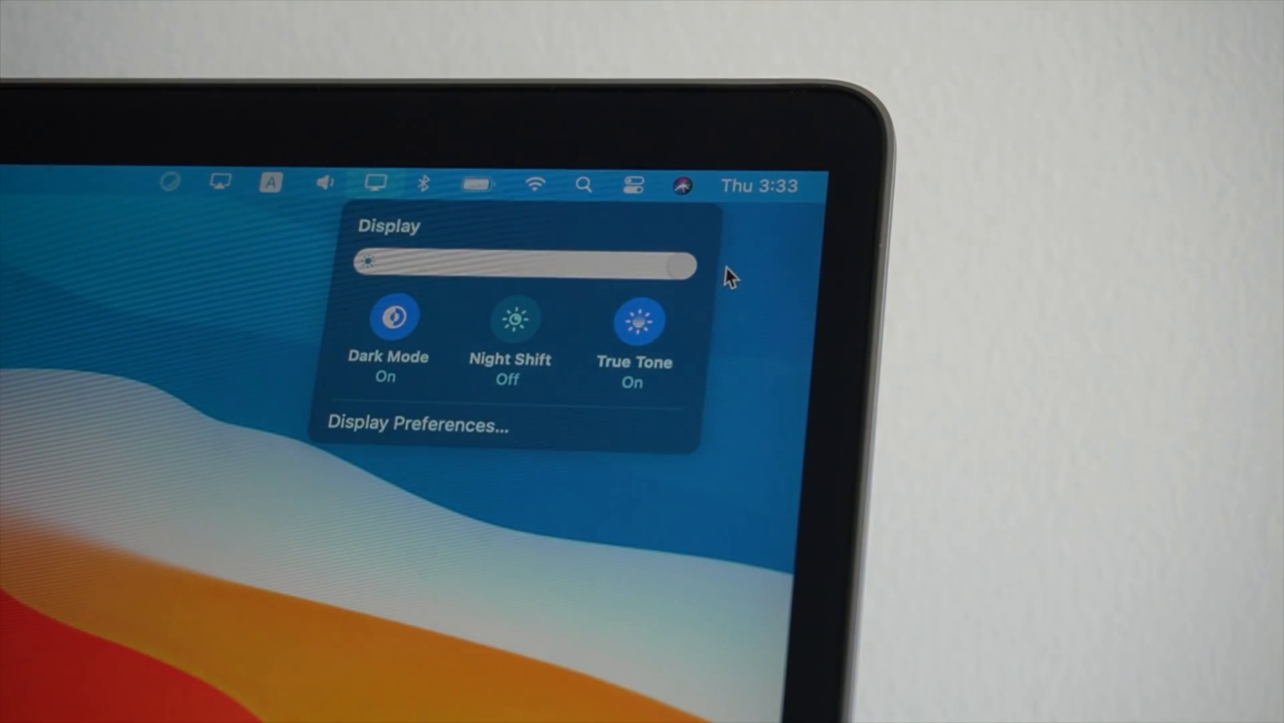
{"action": "left_click", "coordinate": [632, 186]}
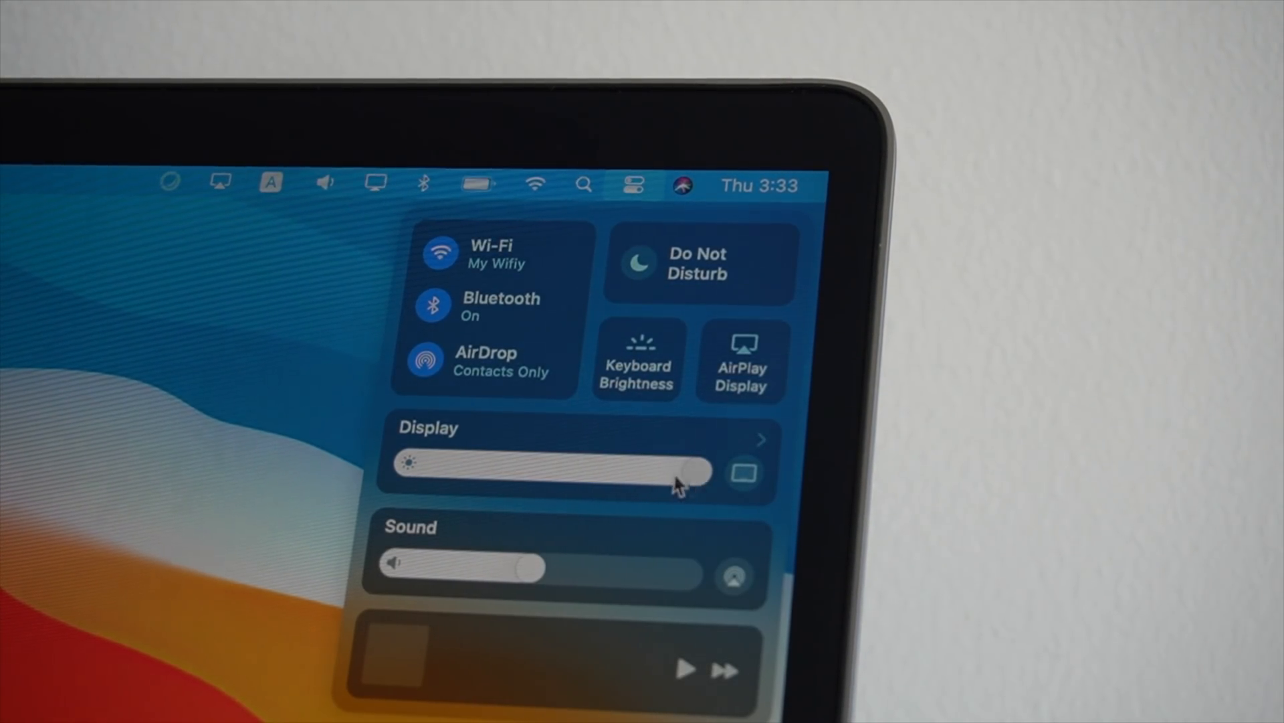
{"action": "mouse_move", "coordinate": [693, 471]}
{"action": "left_mouse_down"}
{"action": "mouse_move", "coordinate": [572, 472]}
{"action": "mouse_move", "coordinate": [697, 472]}
{"action": "left_mouse_up"}
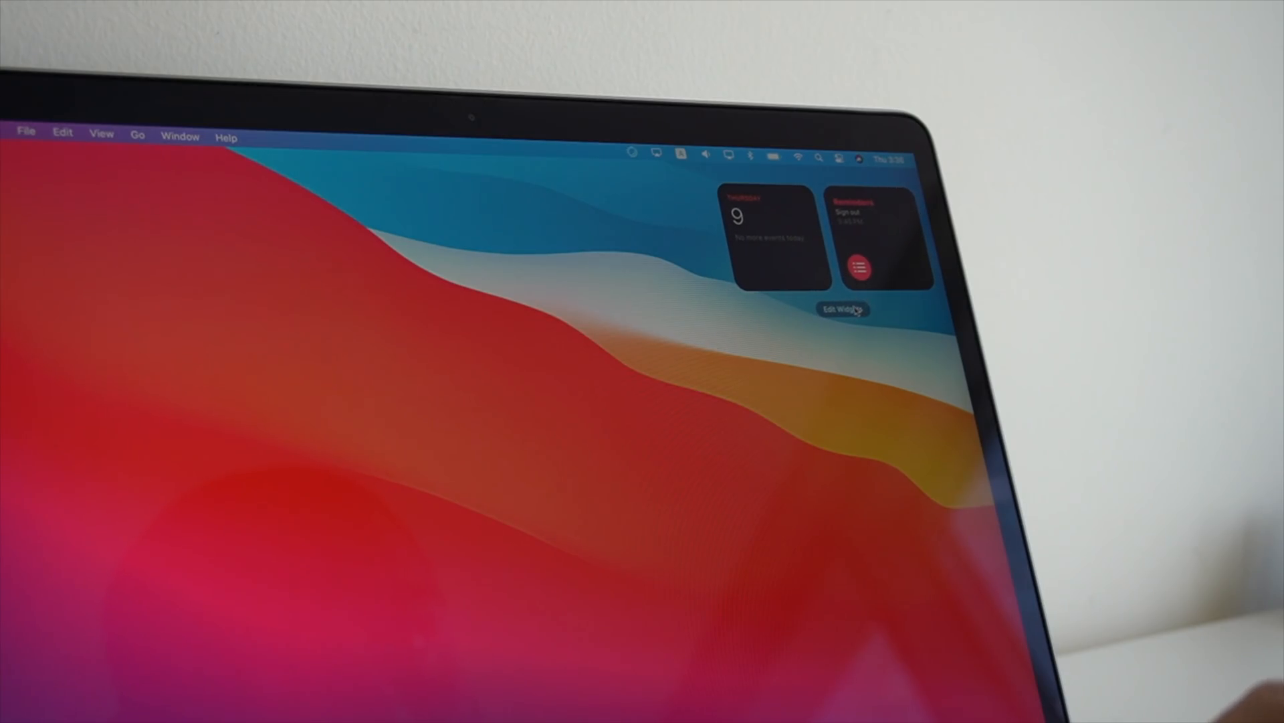
Preview the Notes Folder widget at medium, large and small, then the Reminders List at a larger size.
{"action": "left_click", "coordinate": [843, 310]}
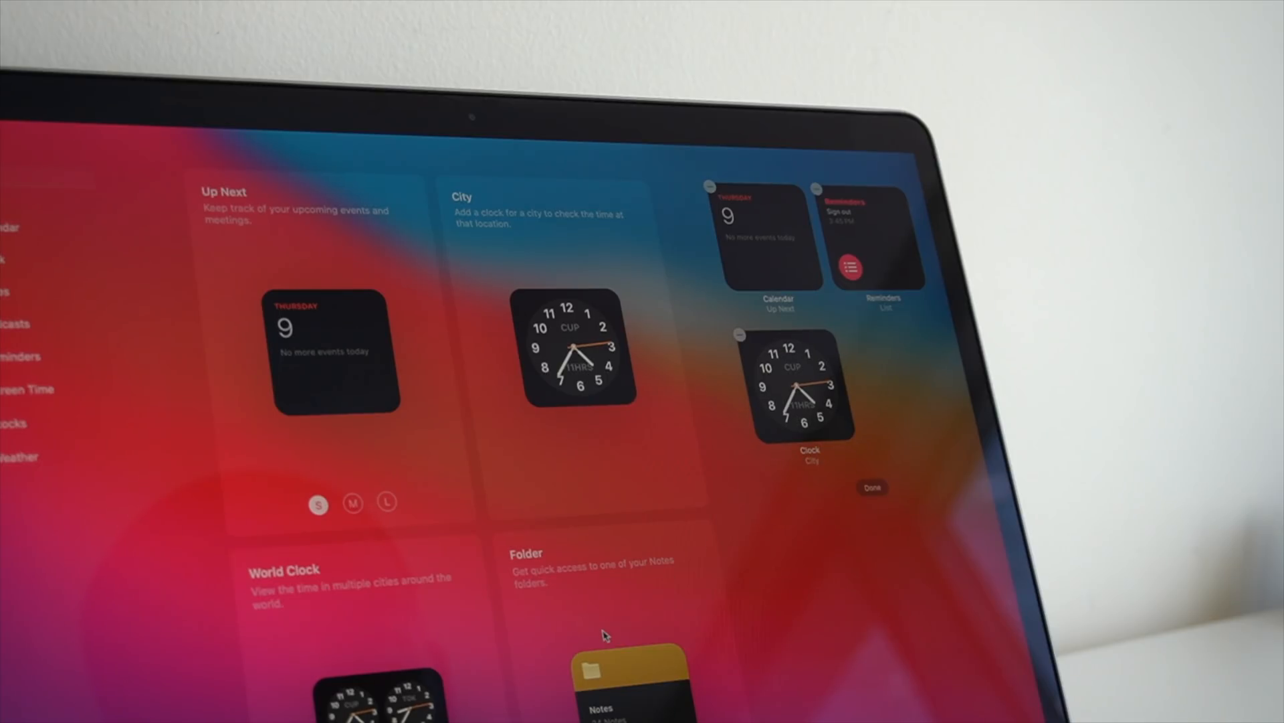
{"action": "scroll", "coordinate": [605, 635], "scroll_direction": "down", "scroll_amount": 5}
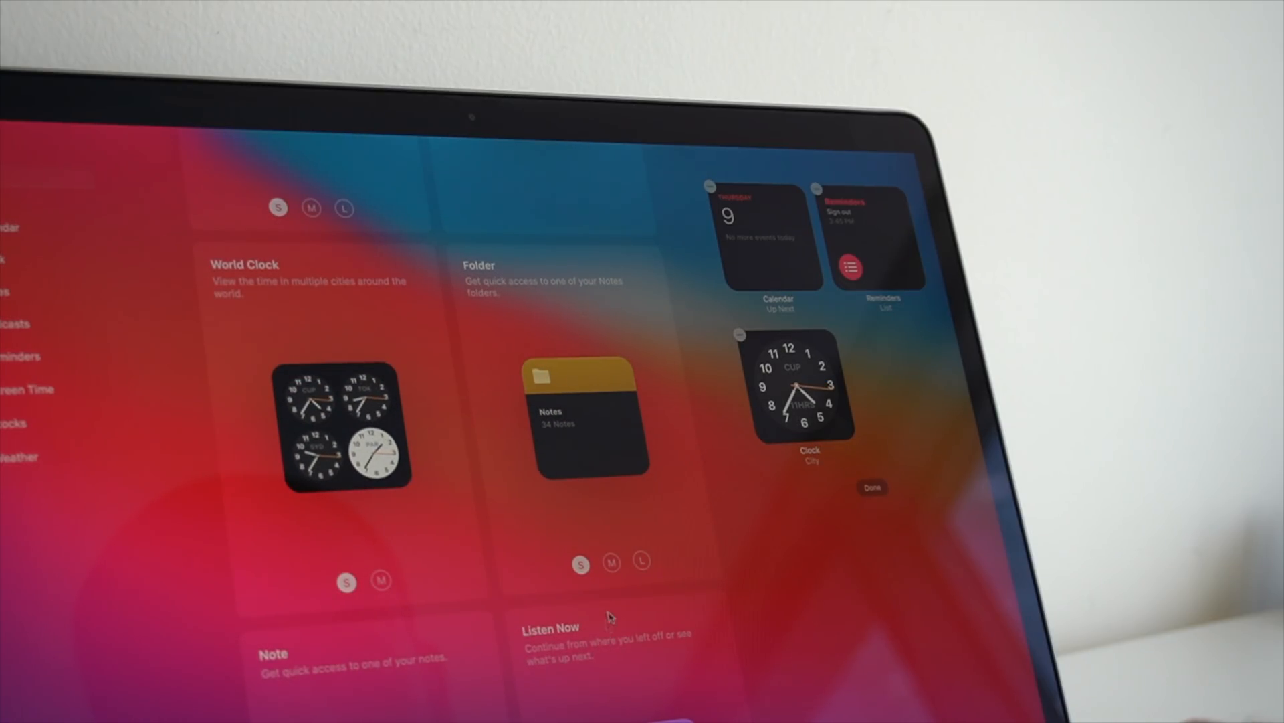
{"action": "left_click", "coordinate": [613, 563]}
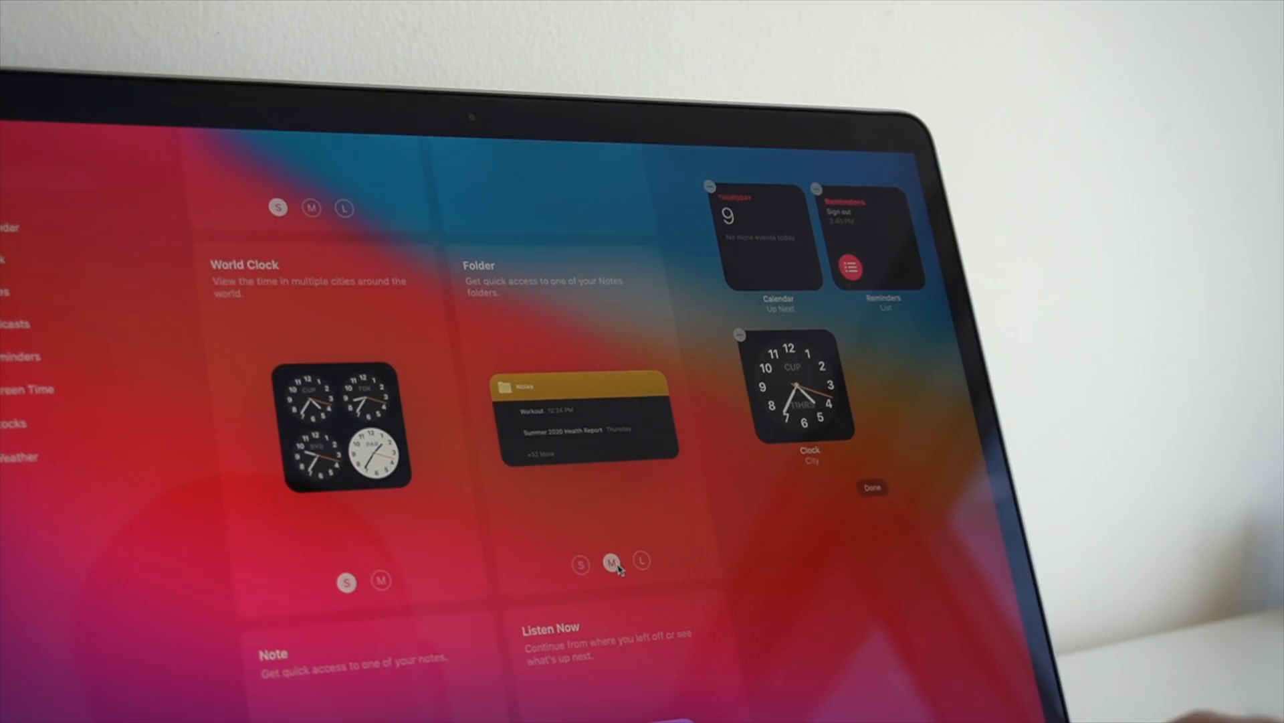
{"action": "left_click", "coordinate": [645, 561]}
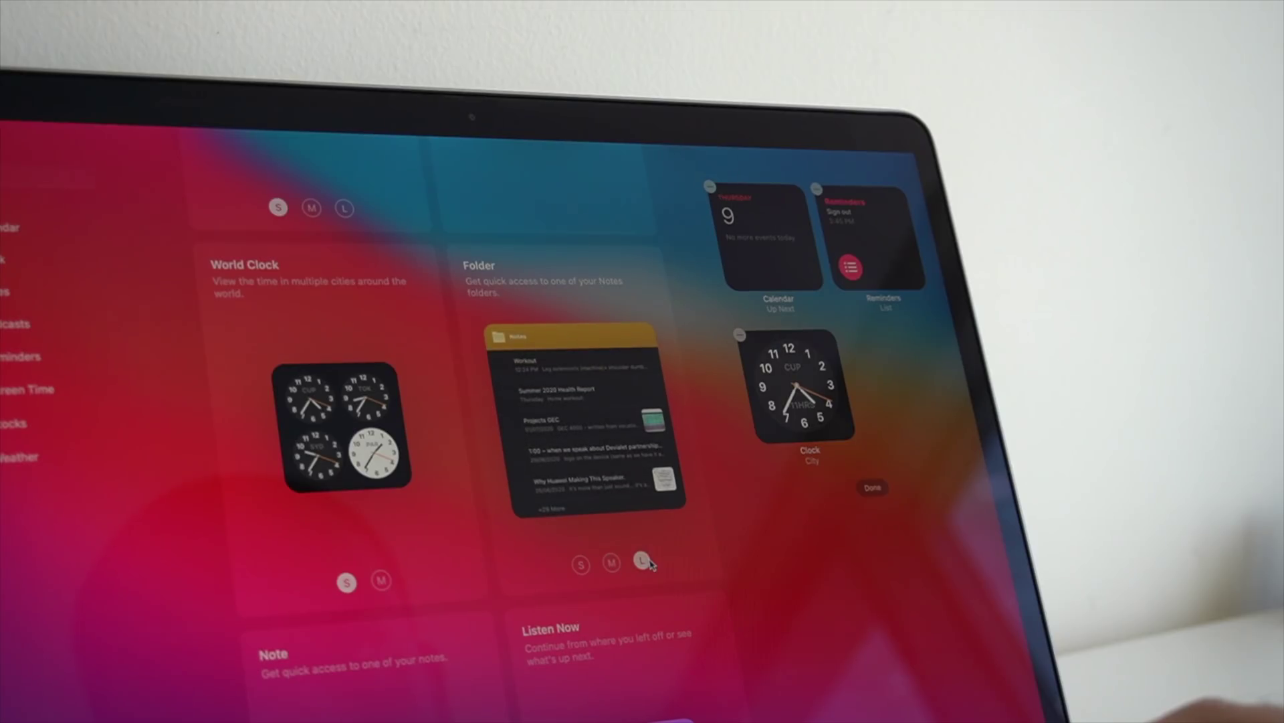
{"action": "left_click", "coordinate": [582, 564]}
{"action": "scroll", "coordinate": [582, 565], "scroll_direction": "down", "scroll_amount": 8}
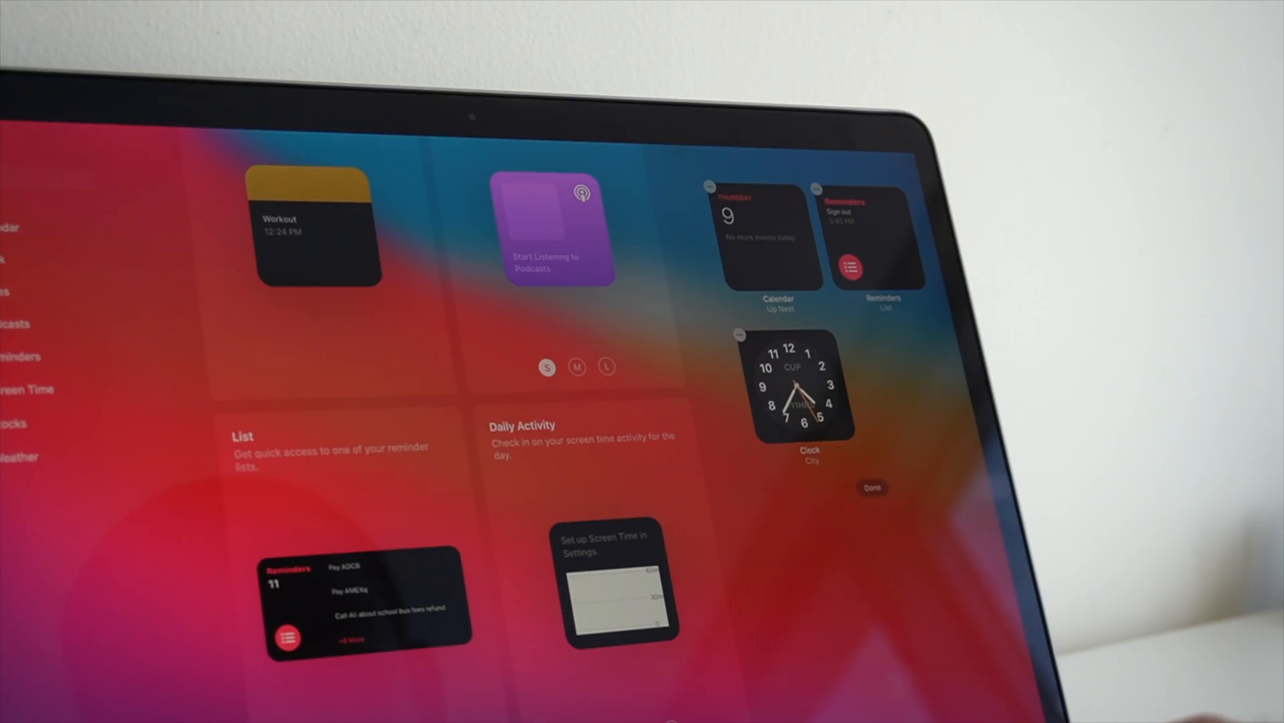
{"action": "left_click", "coordinate": [421, 718]}
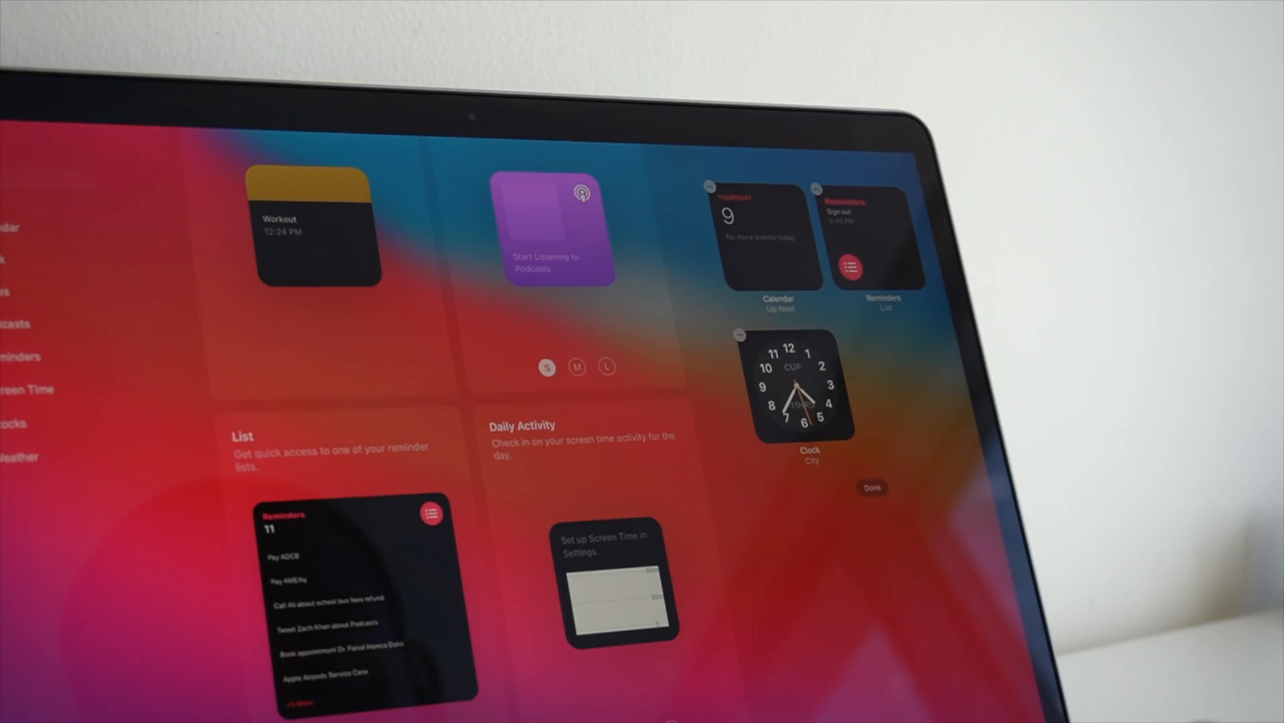
Drop the Reminders List widget into the column, remove the small Reminders widget, and add the AAPL Stocks widget.
{"action": "mouse_move", "coordinate": [363, 570]}
{"action": "left_mouse_down"}
{"action": "mouse_move", "coordinate": [859, 455]}
{"action": "mouse_move", "coordinate": [875, 493]}
{"action": "left_mouse_up"}
{"action": "left_click", "coordinate": [826, 188]}
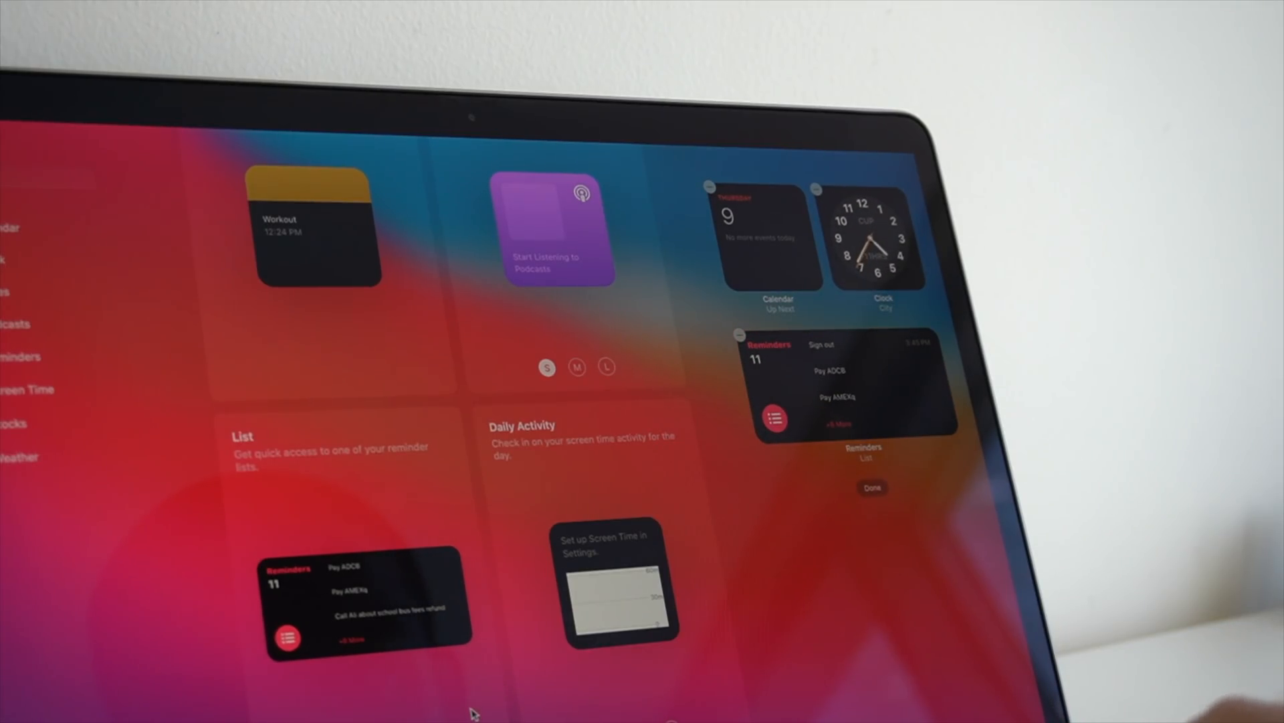
{"action": "scroll", "coordinate": [474, 711], "scroll_direction": "down", "scroll_amount": 3}
{"action": "scroll", "coordinate": [474, 711], "scroll_direction": "down", "scroll_amount": 3}
{"action": "scroll", "coordinate": [473, 712], "scroll_direction": "down", "scroll_amount": 2}
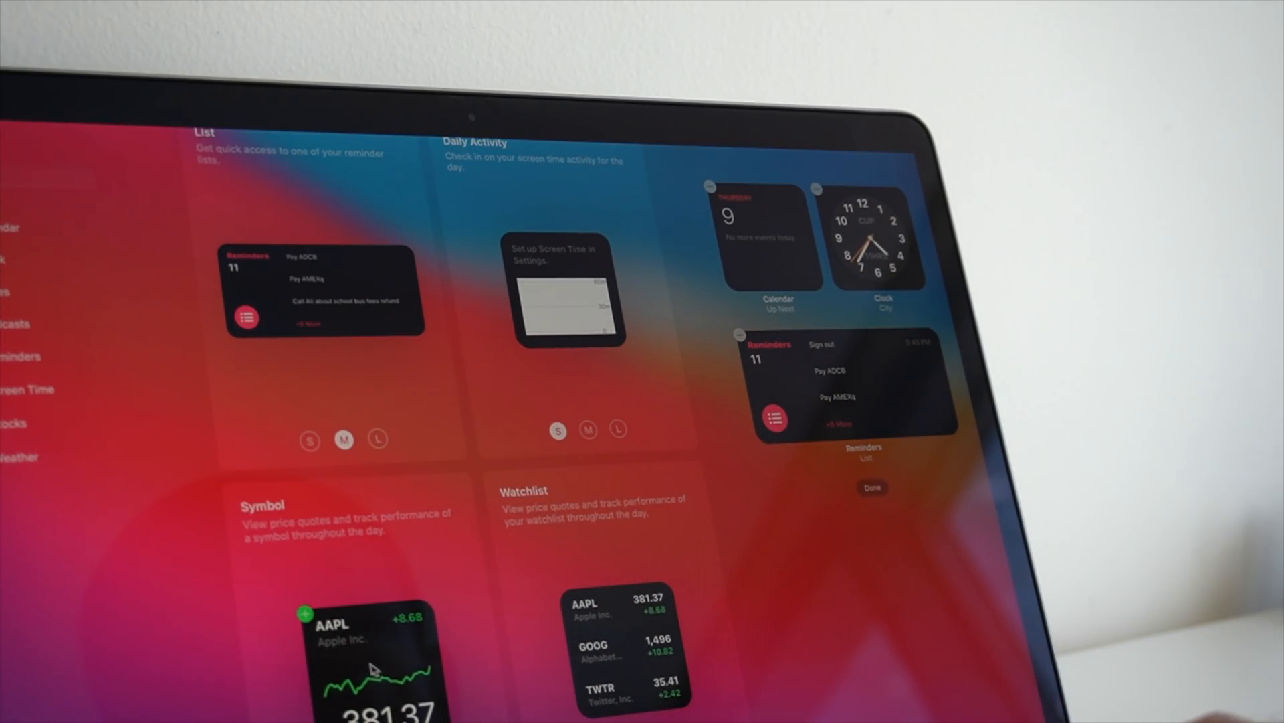
{"action": "left_click", "coordinate": [309, 615]}
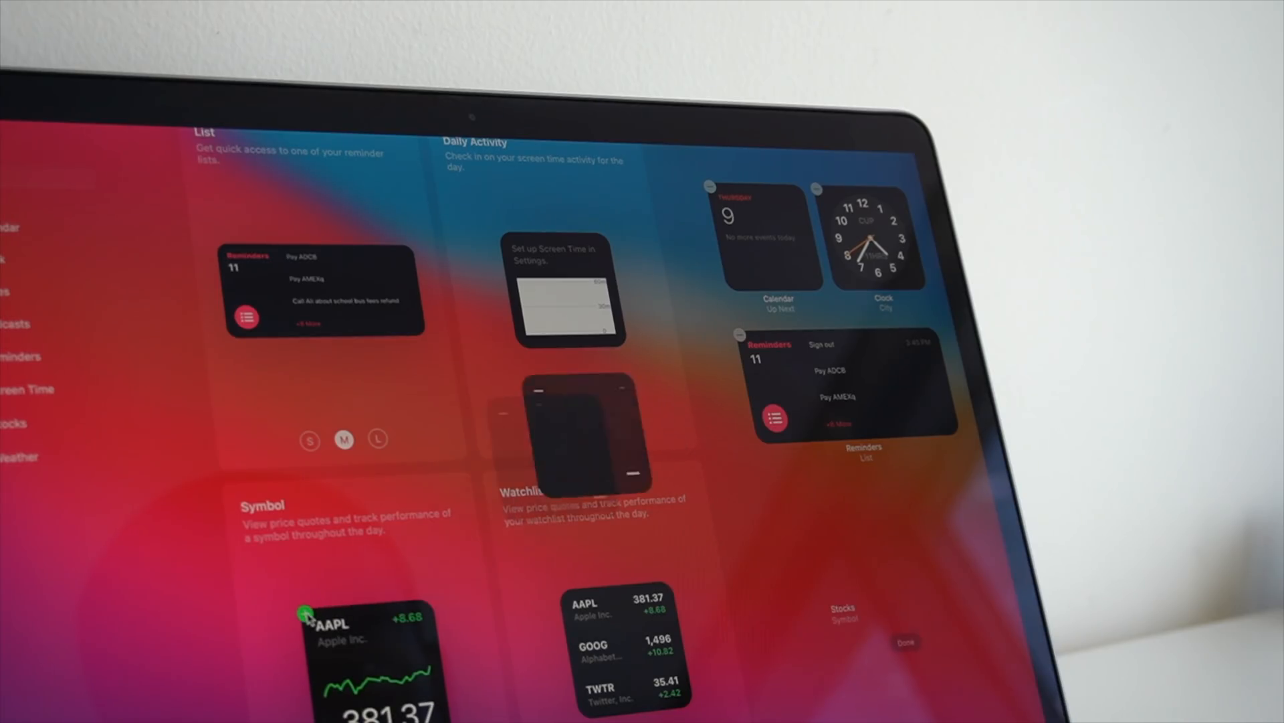
{"action": "scroll", "coordinate": [622, 710], "scroll_direction": "down", "scroll_amount": 3}
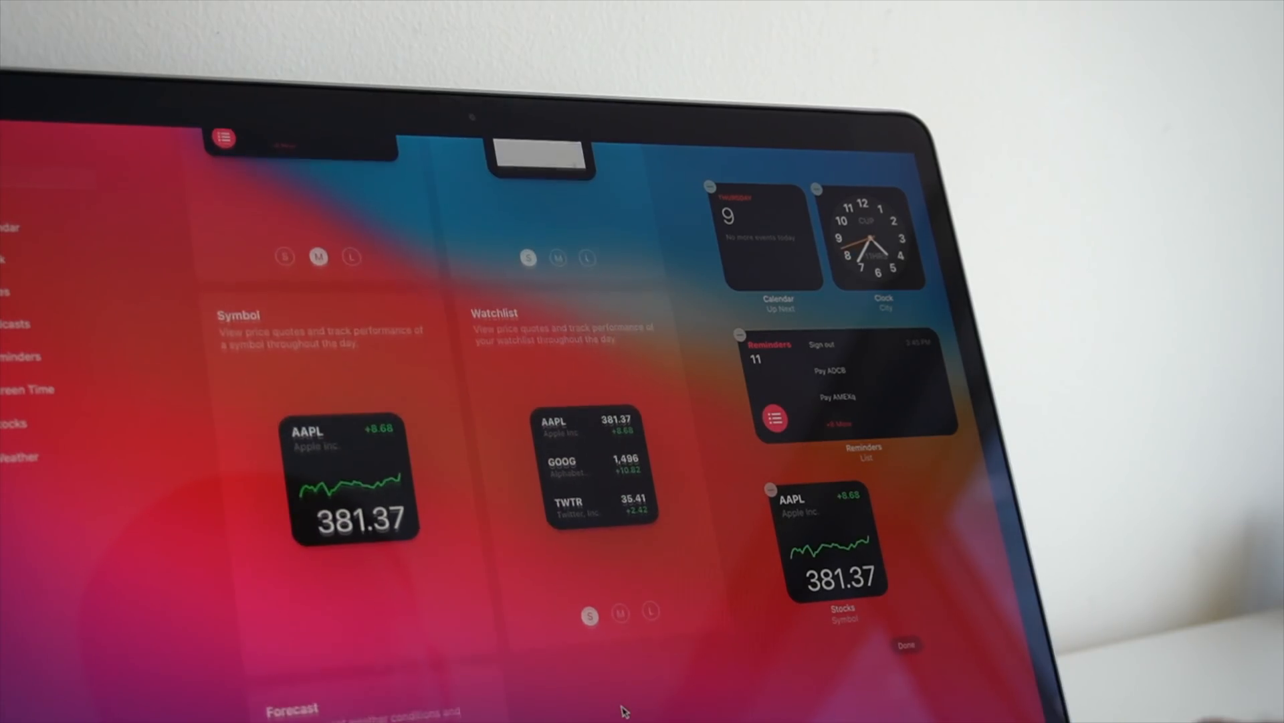
{"action": "scroll", "coordinate": [623, 709], "scroll_direction": "down", "scroll_amount": 3}
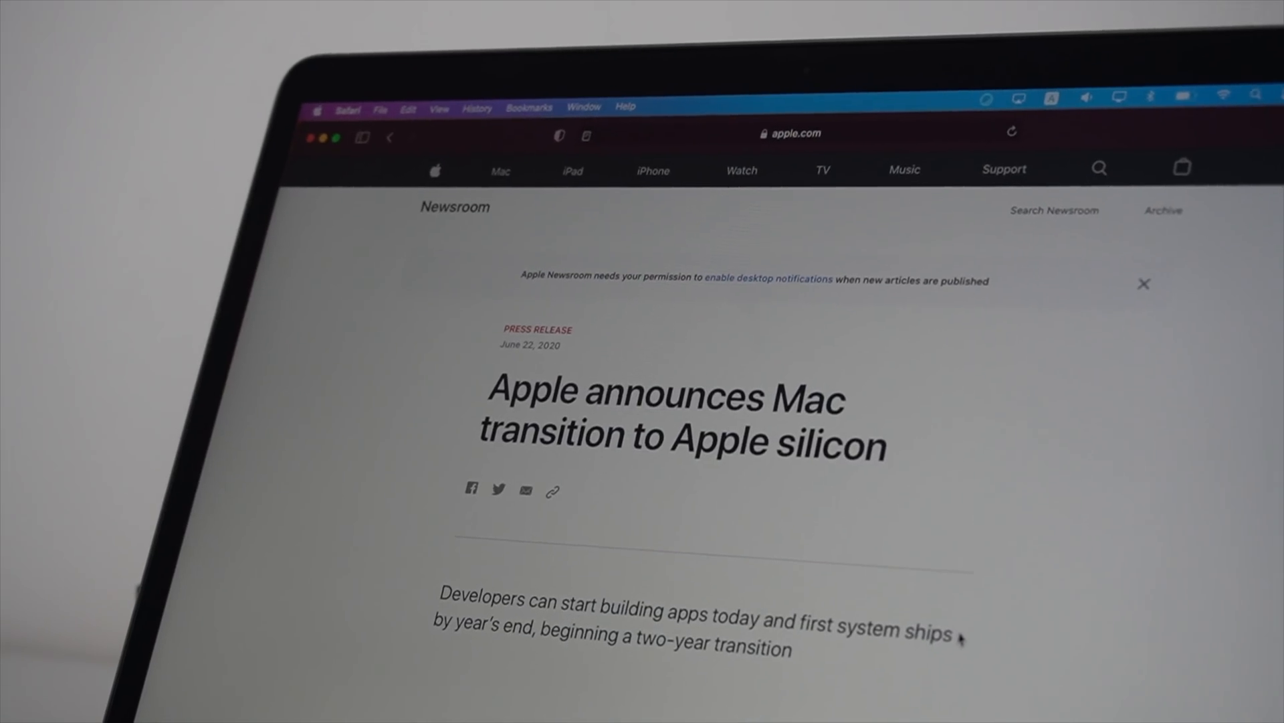
{"action": "scroll", "coordinate": [953, 639], "scroll_direction": "down", "scroll_amount": 8}
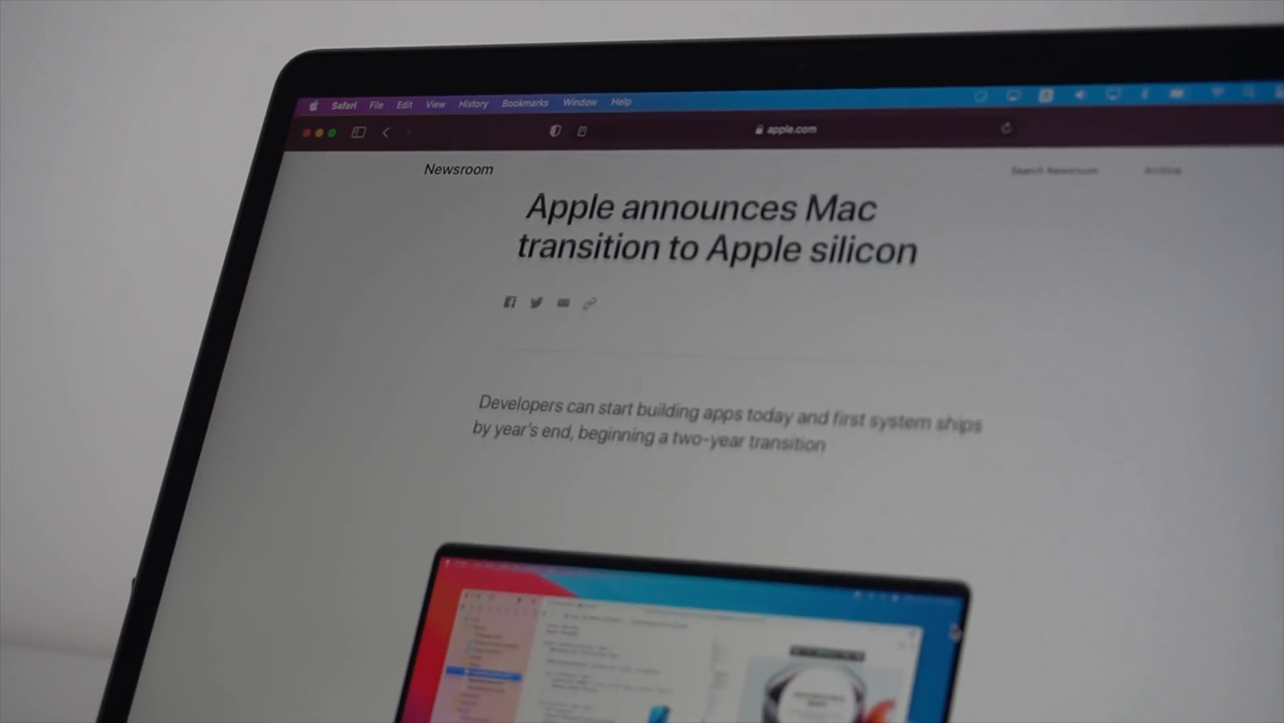
{"action": "scroll", "coordinate": [953, 630], "scroll_direction": "down", "scroll_amount": 5}
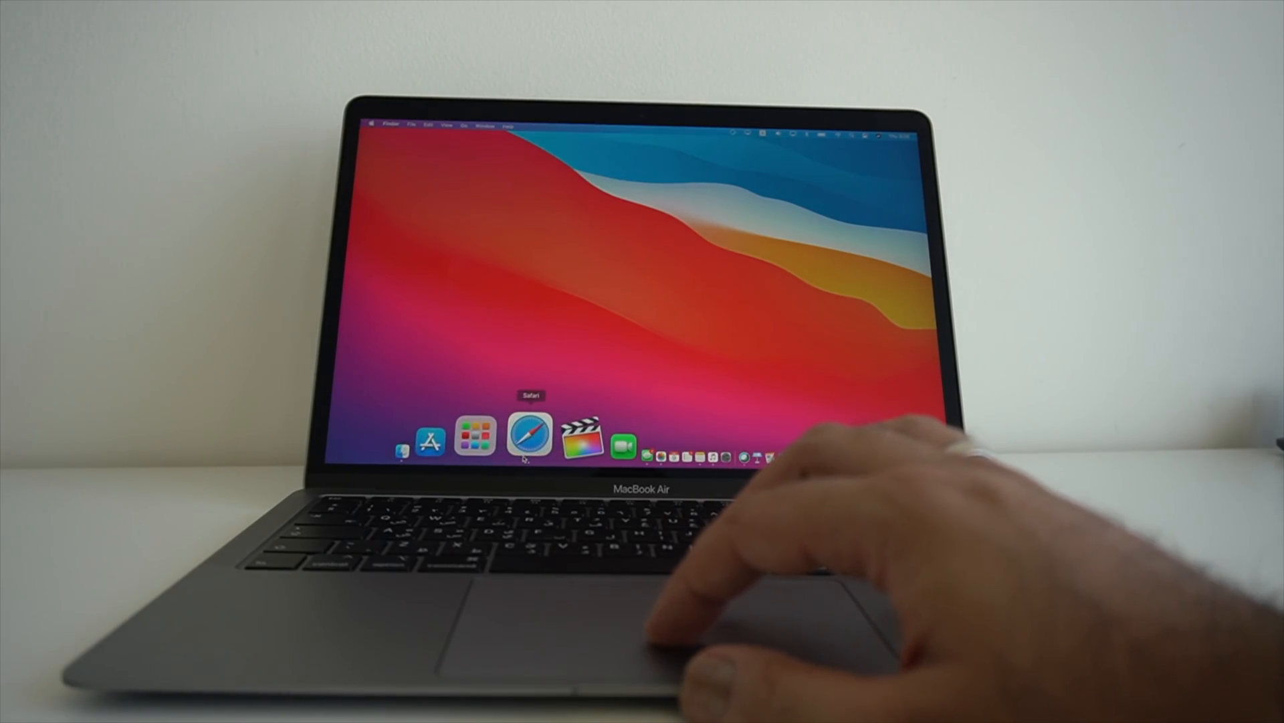
Choose Abstract 3.jpg as the Safari start page background image.
{"action": "left_click", "coordinate": [554, 437]}
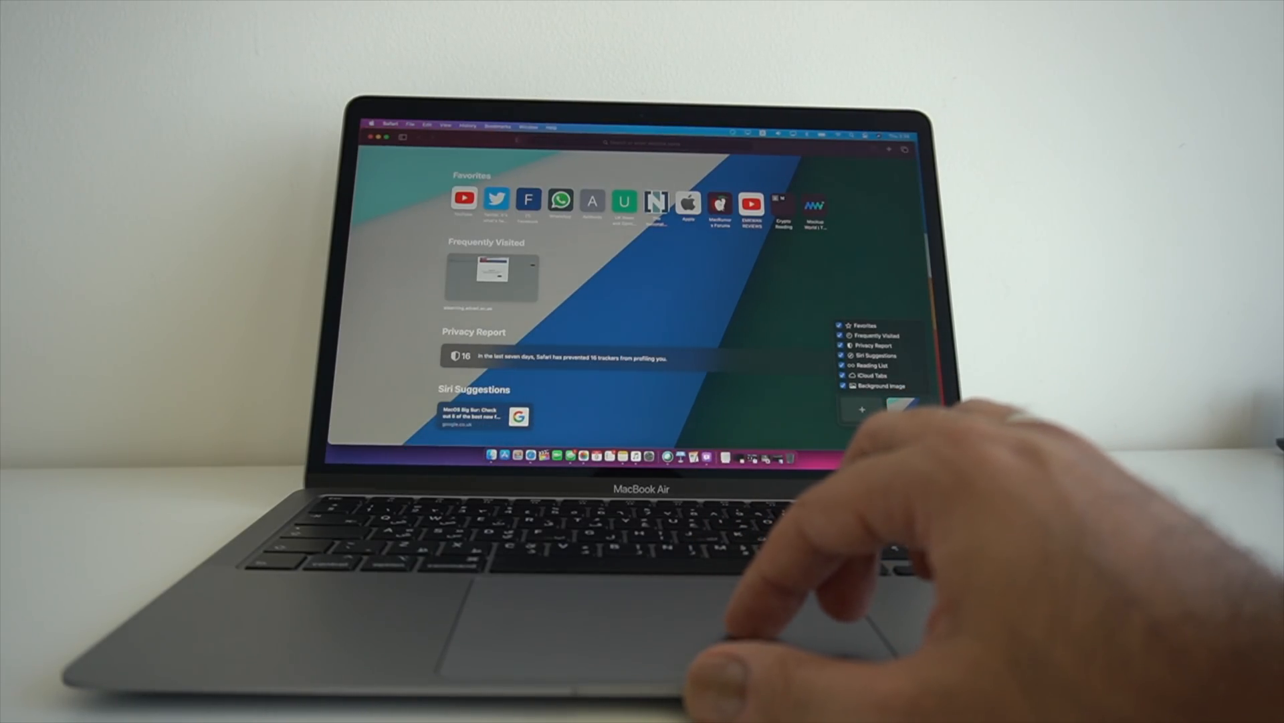
{"action": "left_click", "coordinate": [863, 409]}
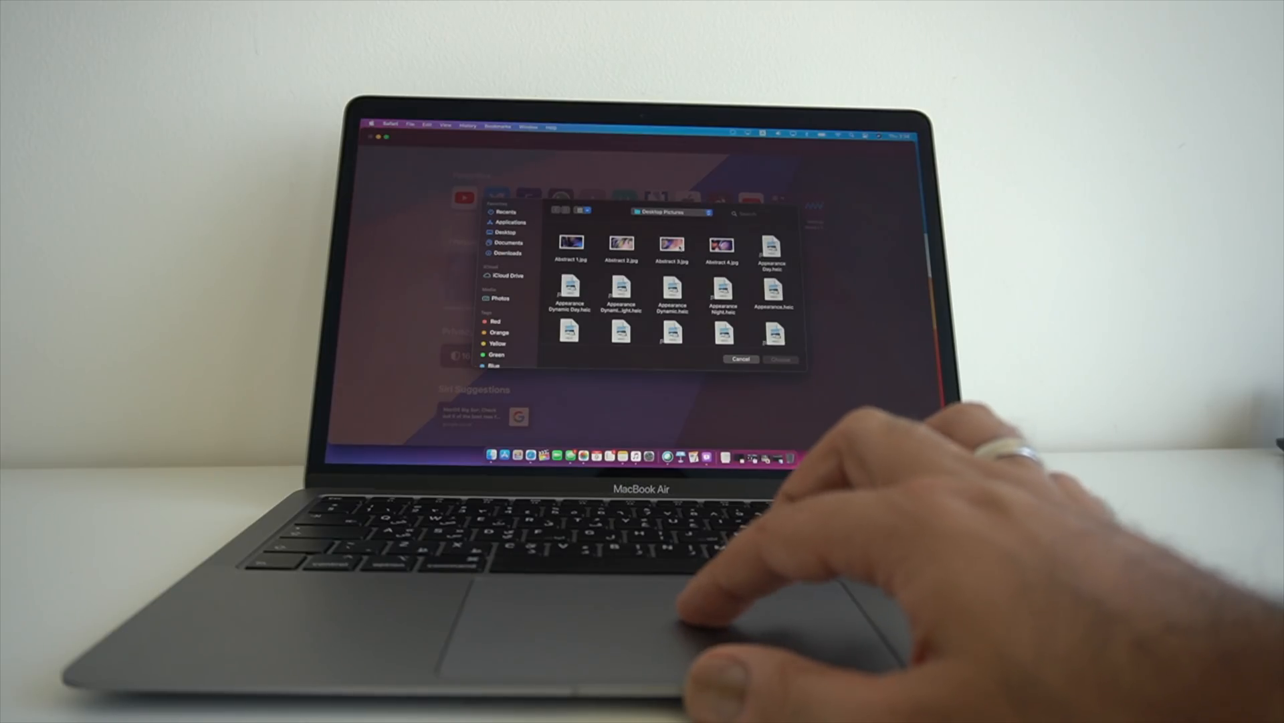
{"action": "left_click", "coordinate": [671, 247]}
{"action": "left_click", "coordinate": [786, 362]}
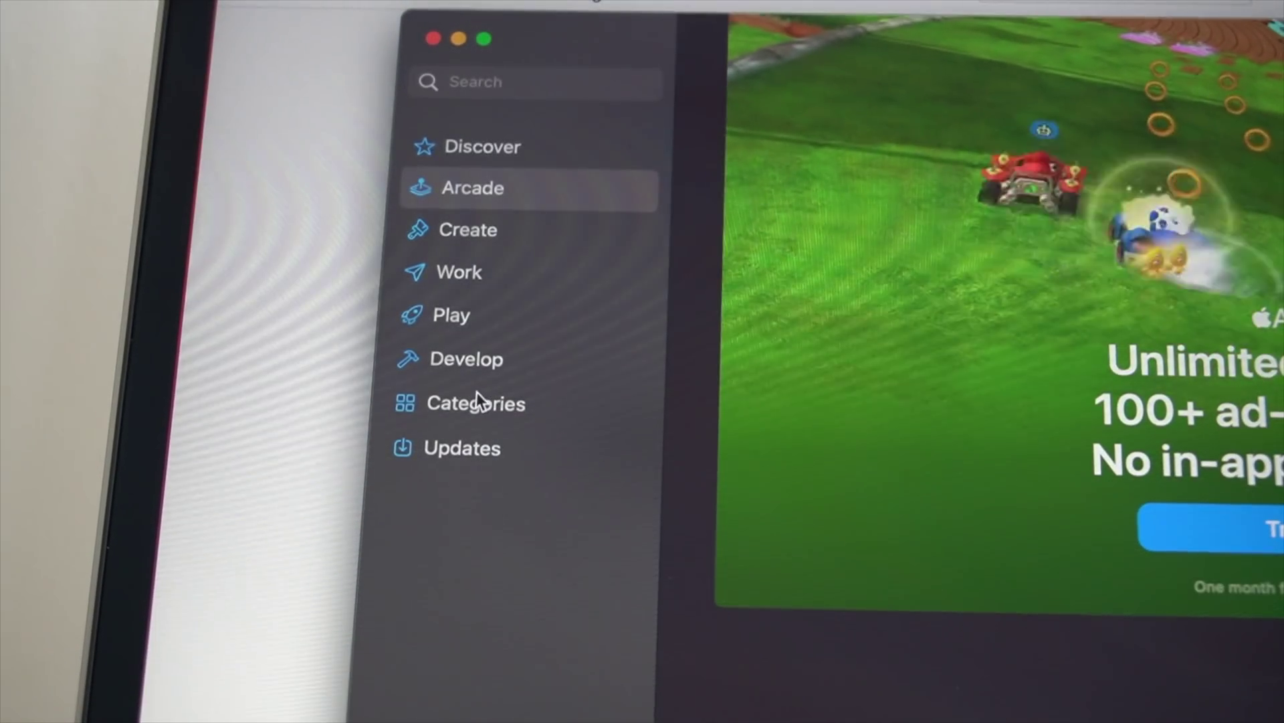
Browse the Safari Extensions category and view the Grammarly for Safari details page.
{"action": "left_click", "coordinate": [478, 404]}
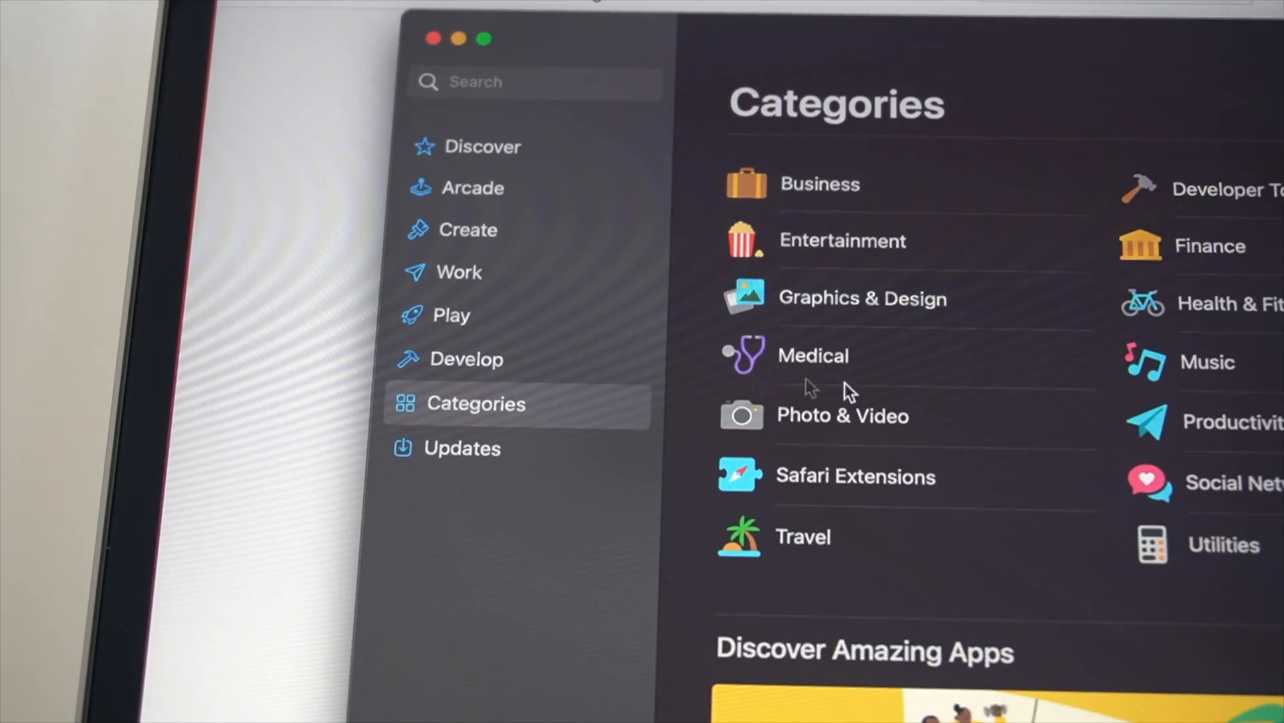
{"action": "left_click", "coordinate": [914, 475]}
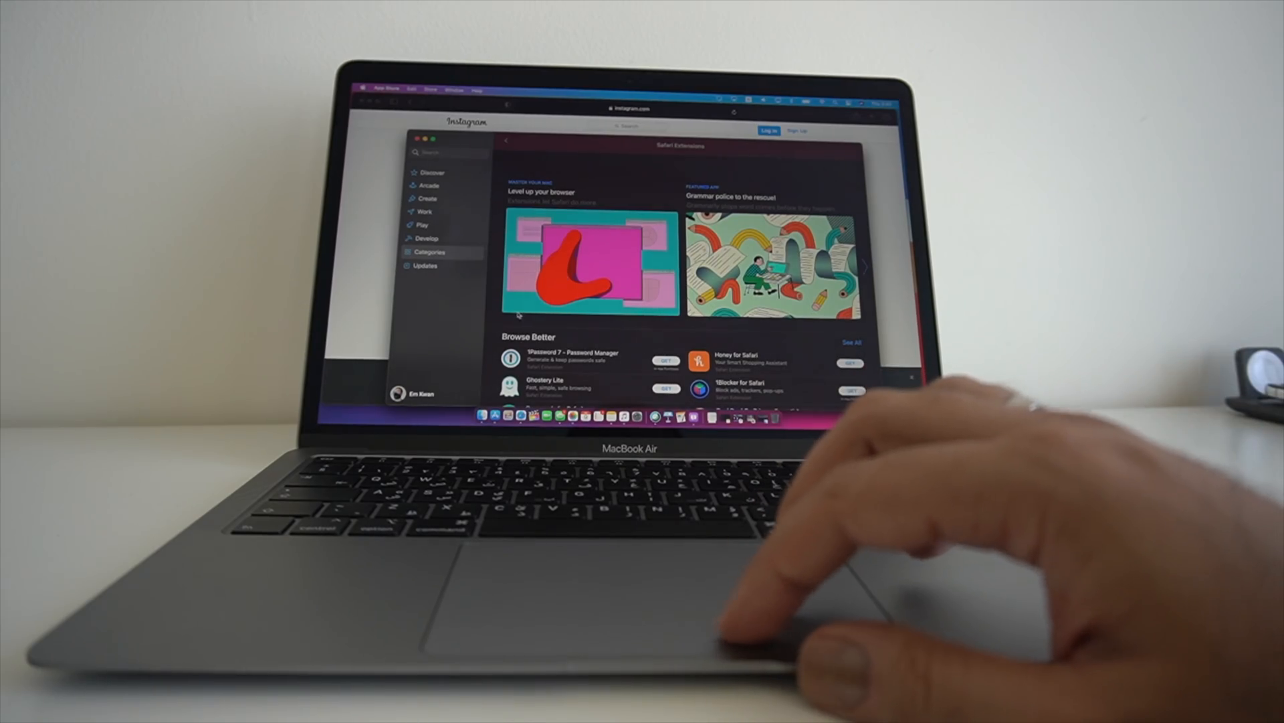
{"action": "scroll", "coordinate": [602, 334], "scroll_direction": "down", "scroll_amount": 5}
{"action": "scroll", "coordinate": [603, 301], "scroll_direction": "down", "scroll_amount": 5}
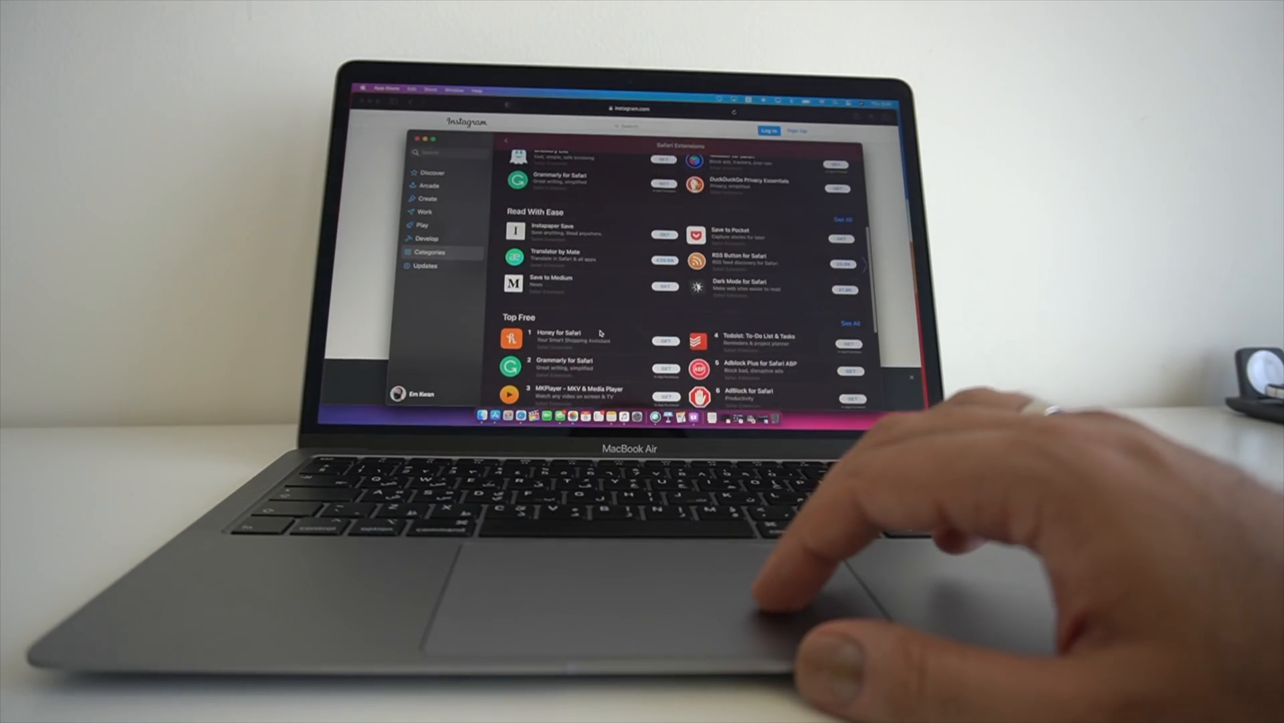
{"action": "left_click", "coordinate": [581, 187]}
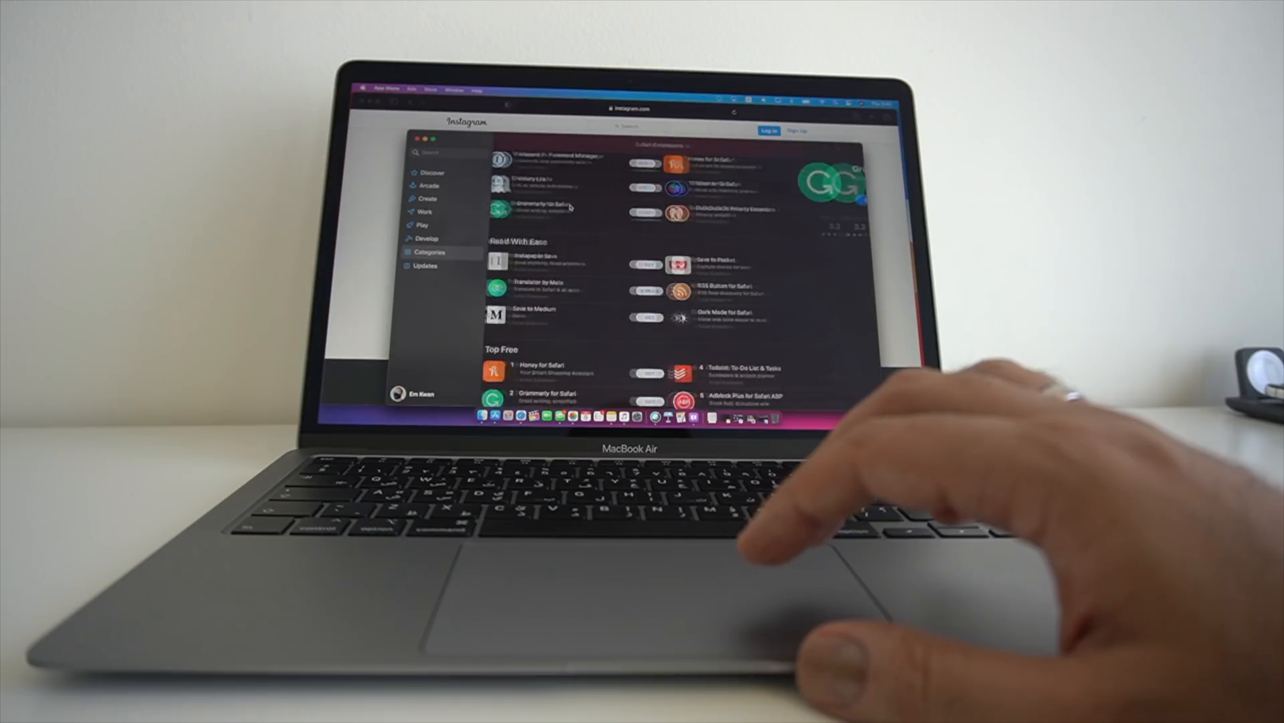
{"action": "scroll", "coordinate": [595, 263], "scroll_direction": "down", "scroll_amount": 5}
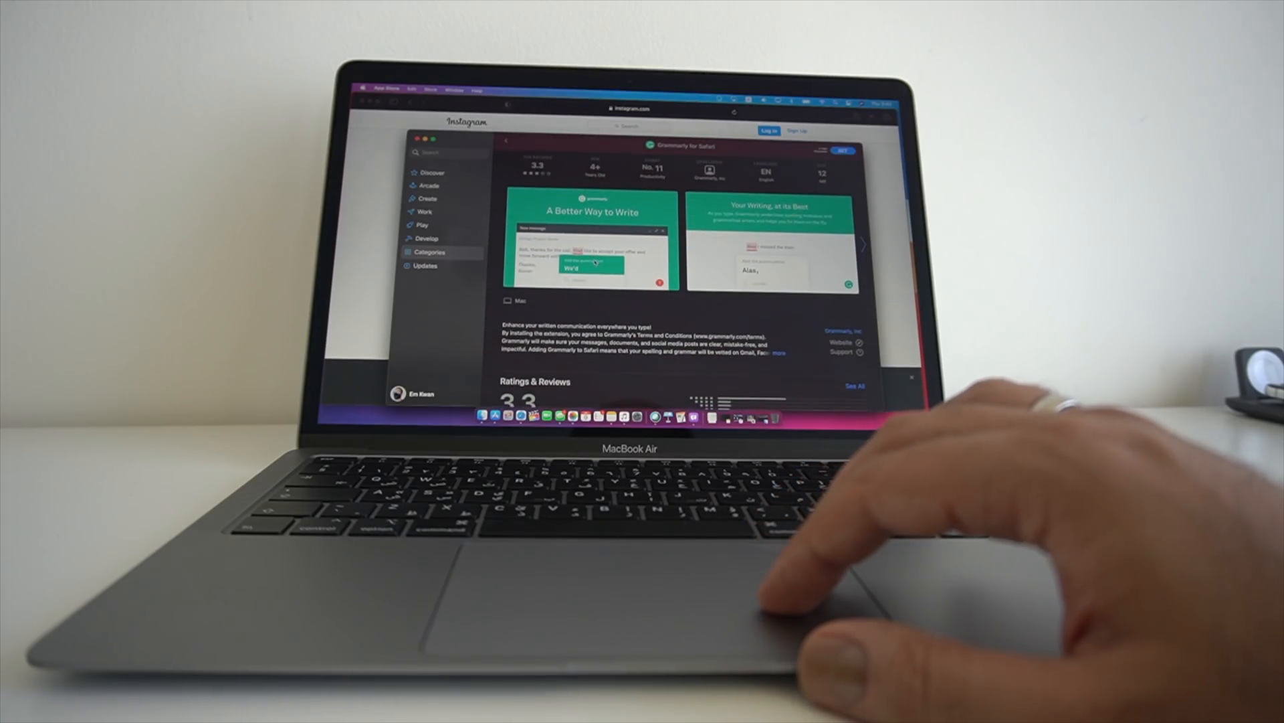
{"action": "scroll", "coordinate": [595, 263], "scroll_direction": "down", "scroll_amount": 5}
{"action": "scroll", "coordinate": [595, 263], "scroll_direction": "down", "scroll_amount": 4}
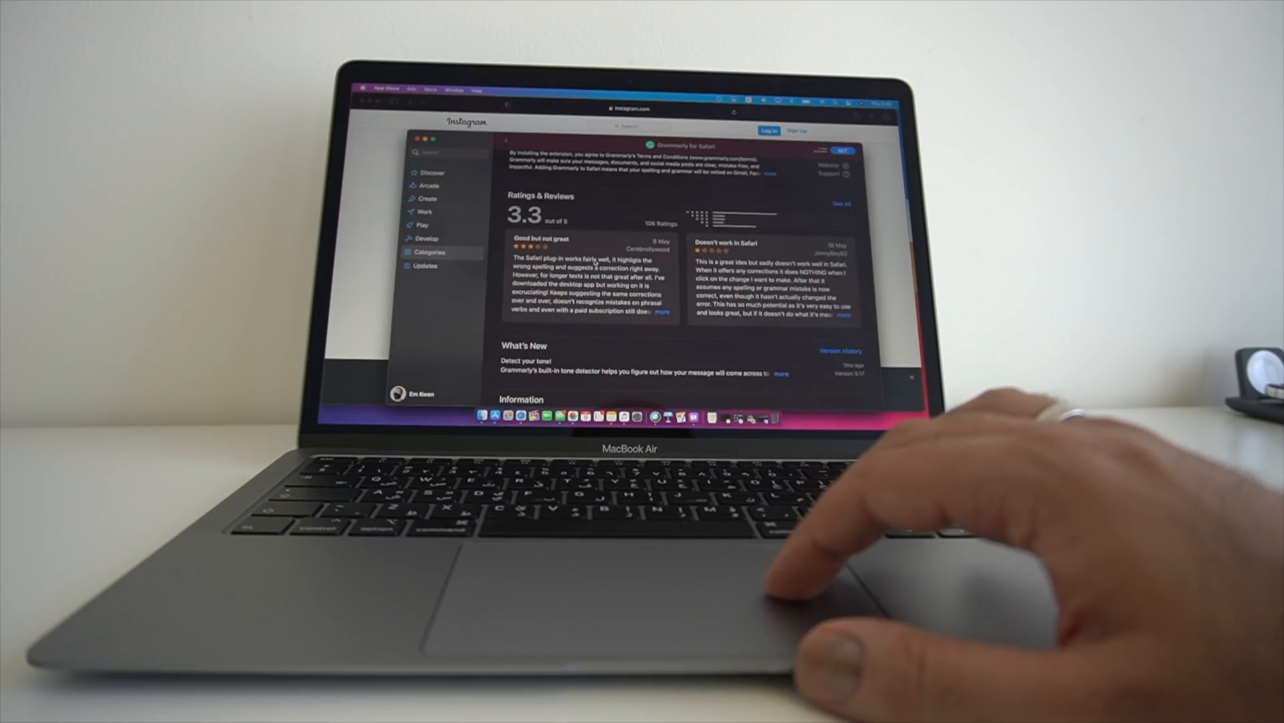
{"action": "scroll", "coordinate": [595, 263], "scroll_direction": "up", "scroll_amount": 5}
{"action": "scroll", "coordinate": [595, 263], "scroll_direction": "down", "scroll_amount": 8}
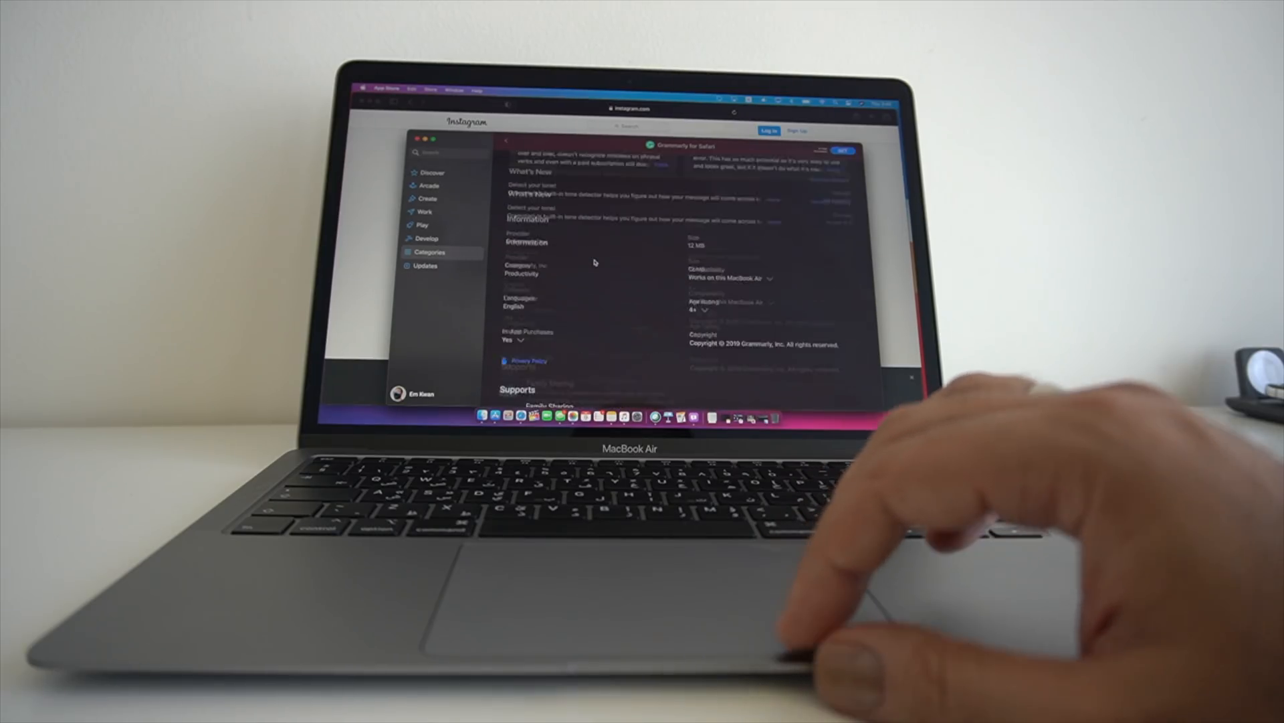
{"action": "scroll", "coordinate": [595, 263], "scroll_direction": "up", "scroll_amount": 8}
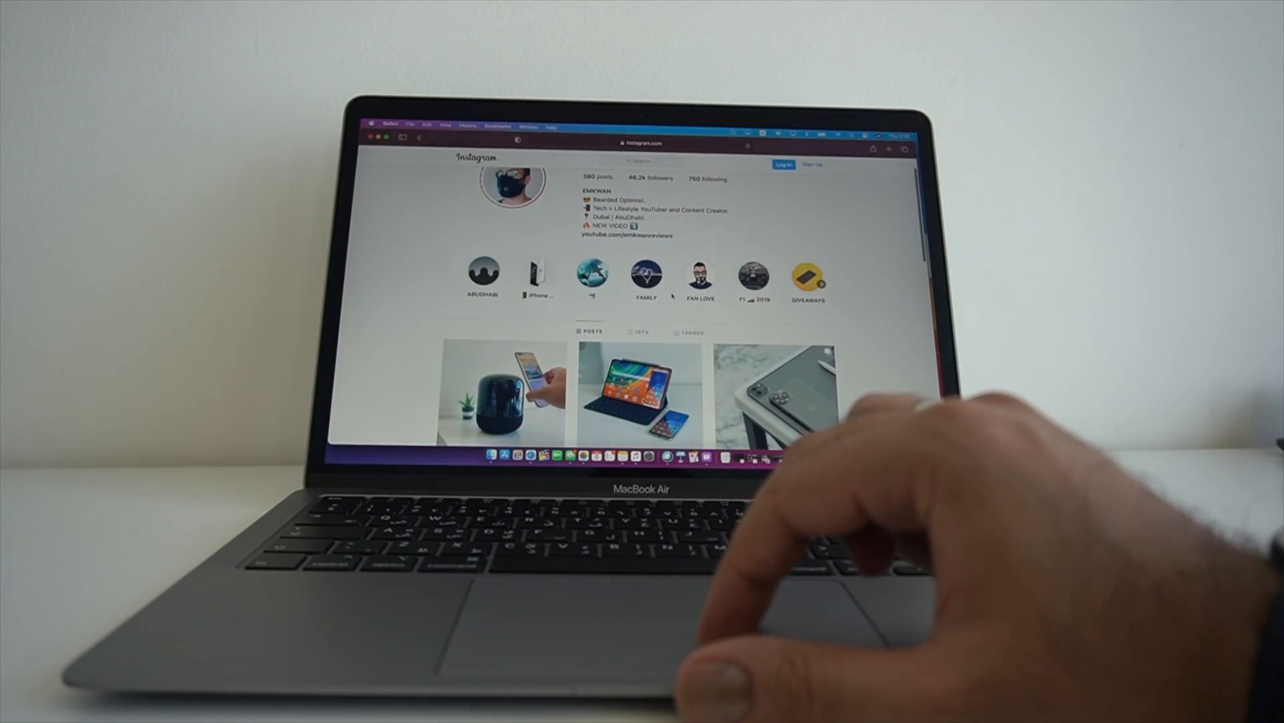
{"action": "scroll", "coordinate": [673, 295], "scroll_direction": "down", "scroll_amount": 3}
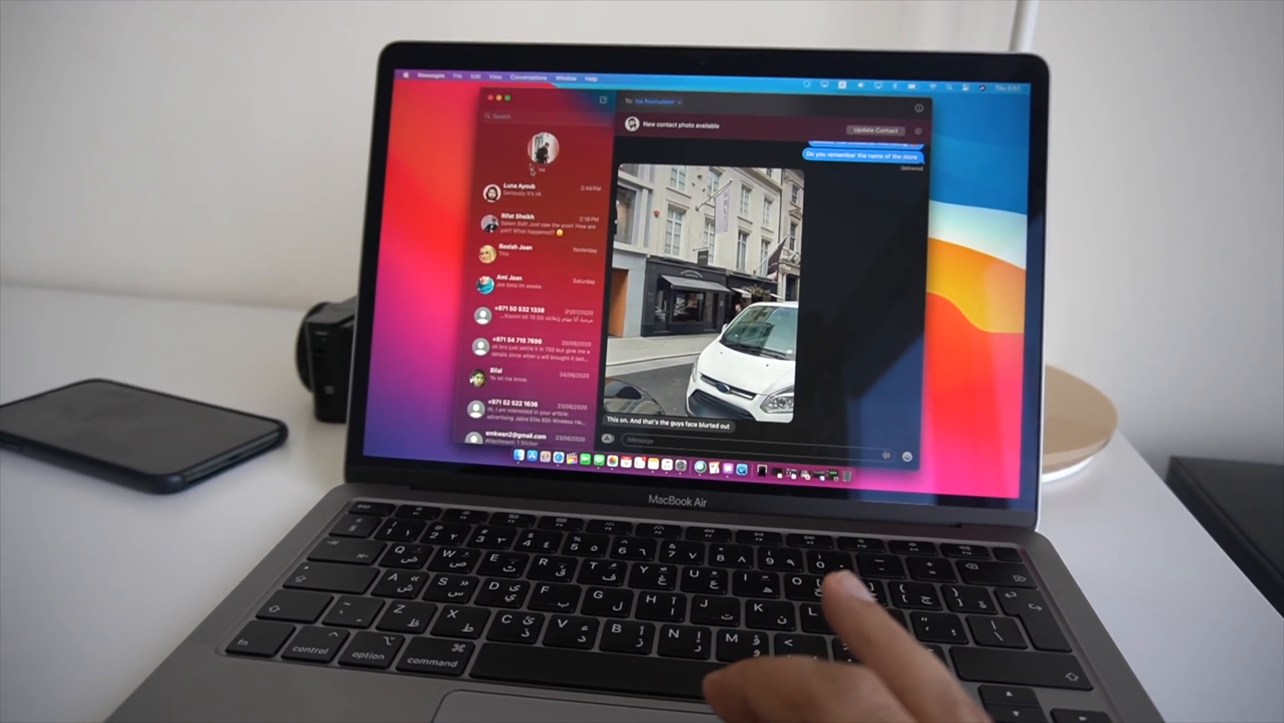
Drag a sidebar conversation into the pinned area so two conversations sit at the top.
{"action": "left_click_drag", "start_coordinate": [534, 251], "coordinate": [568, 150]}
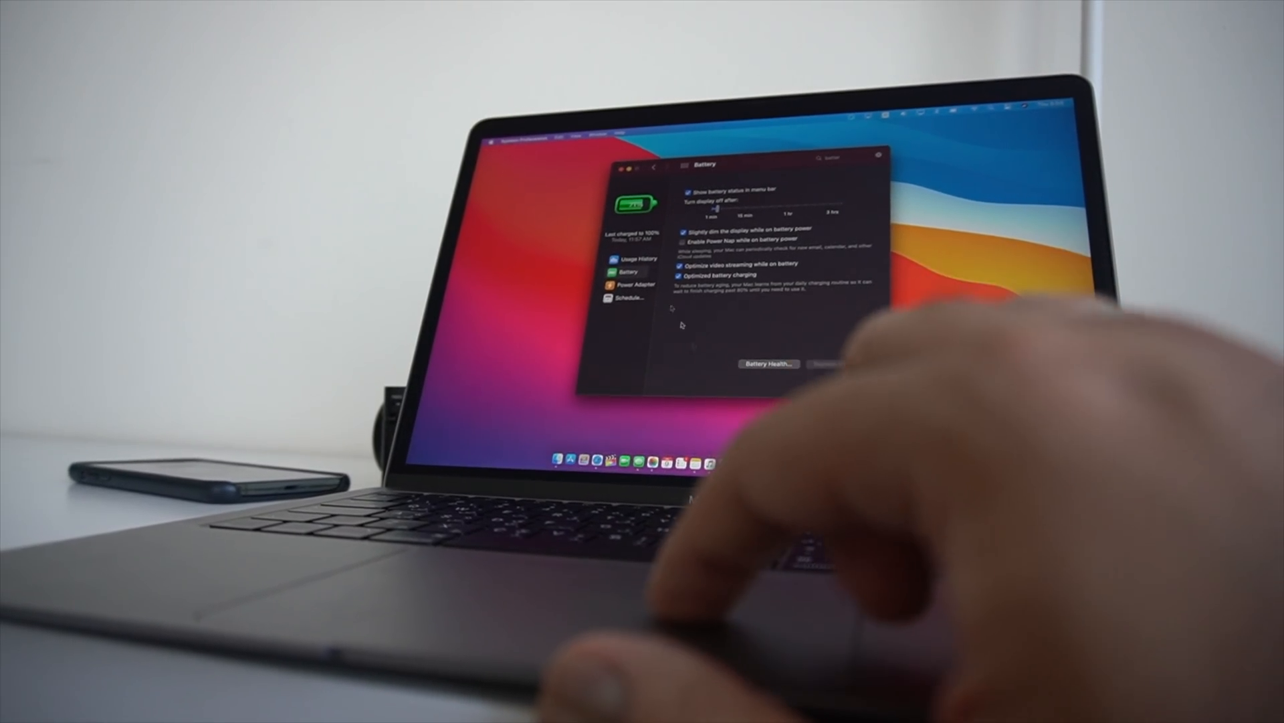
{"action": "left_click", "coordinate": [636, 280]}
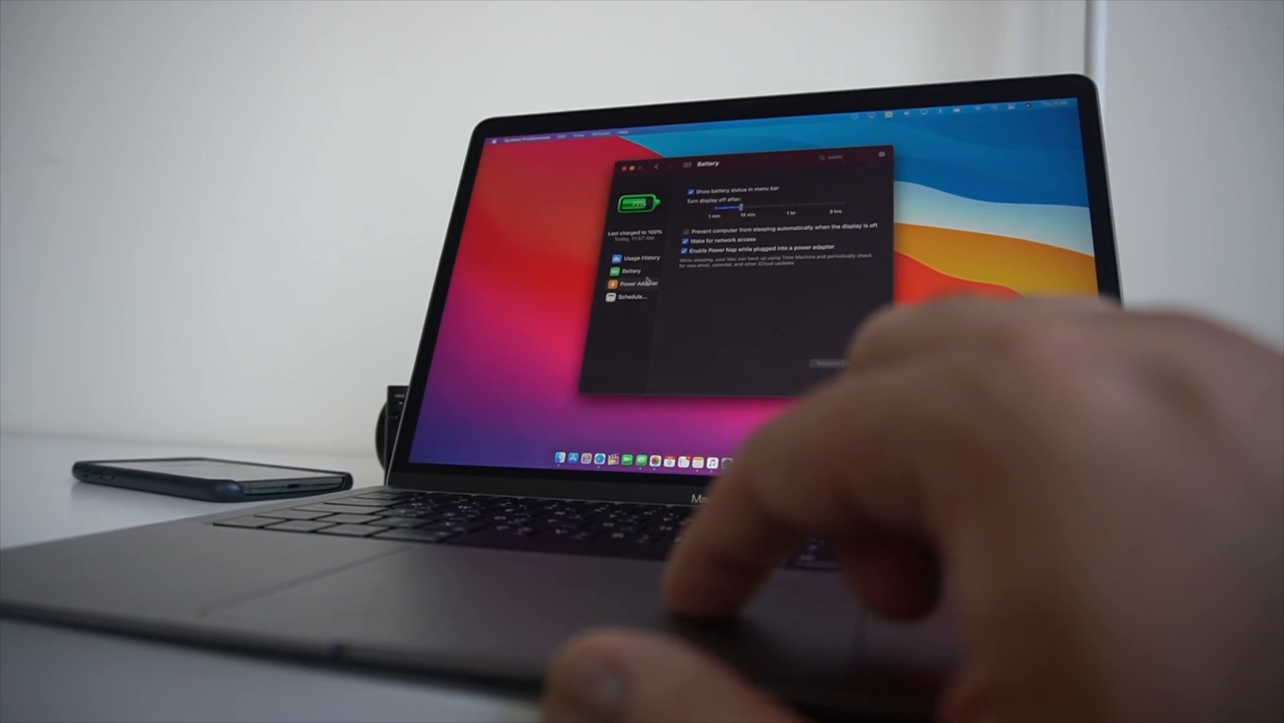
{"action": "left_click", "coordinate": [640, 273]}
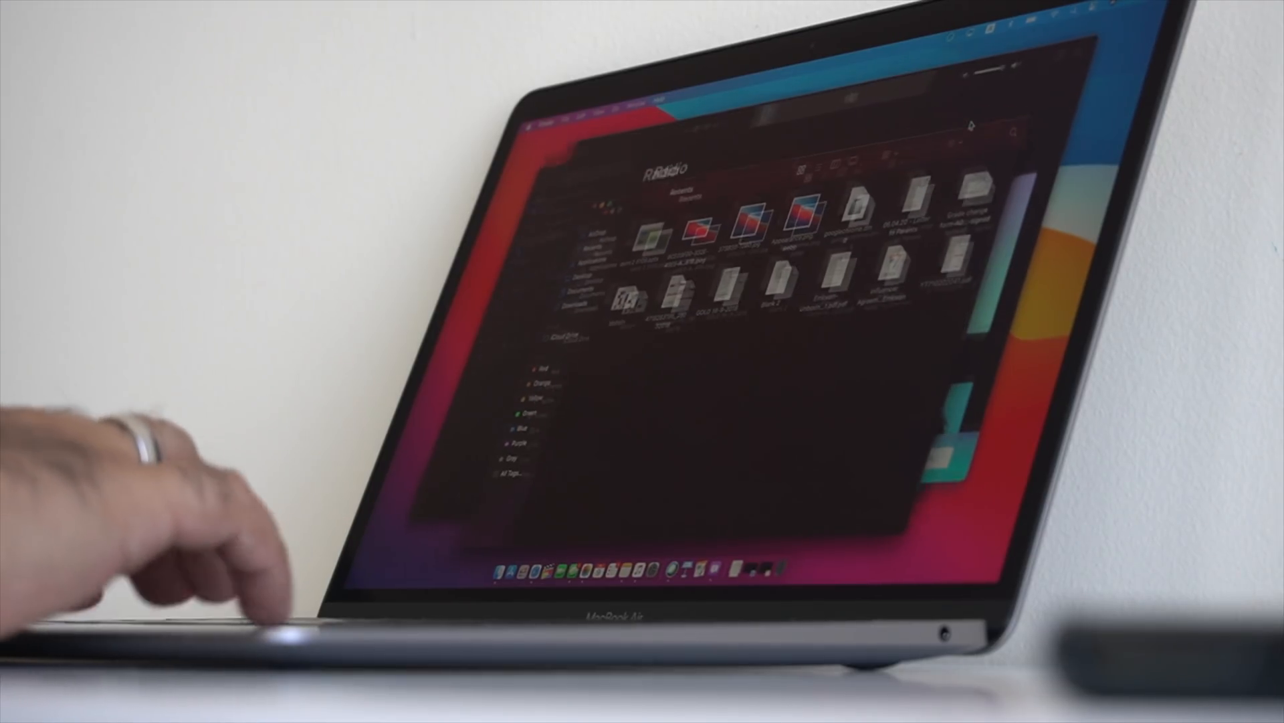
Use Mission Control (F3) to bring the Music Radio window forward, then spread all windows in an overview.
{"action": "key", "text": "F3"}
{"action": "left_click", "coordinate": [903, 422]}
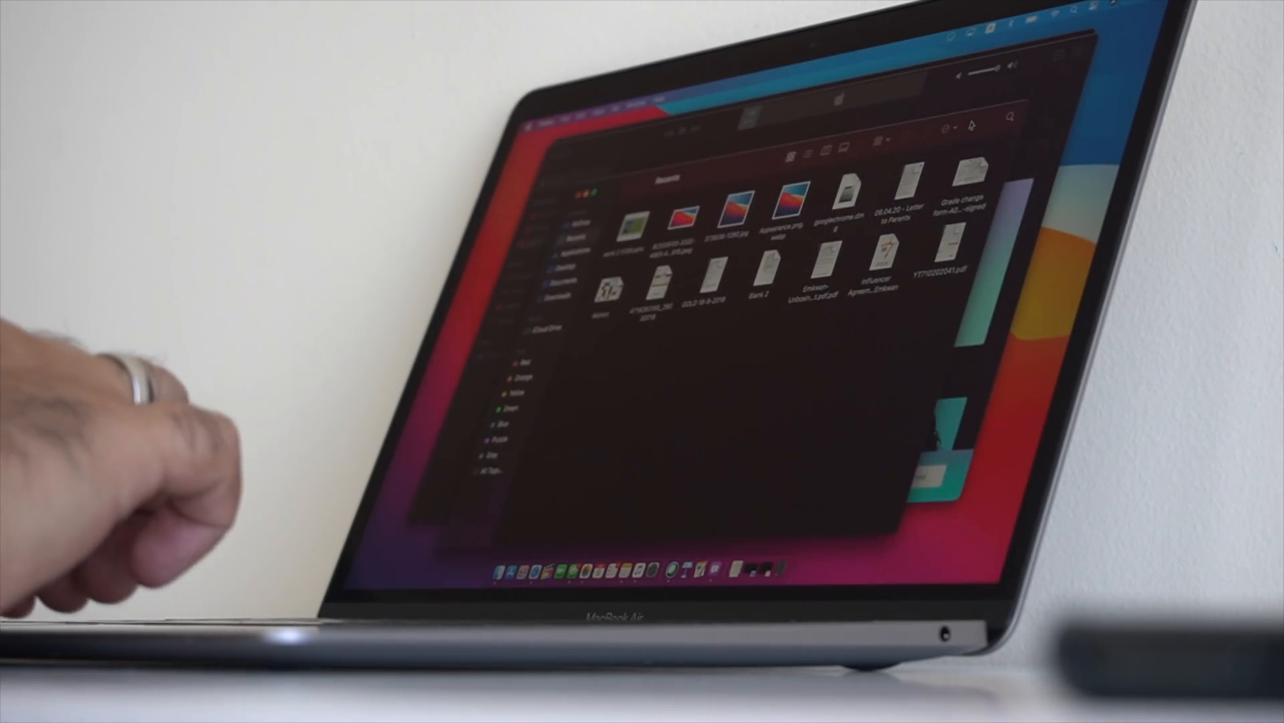
{"action": "key", "text": "F3"}
{"action": "left_click", "coordinate": [904, 201]}
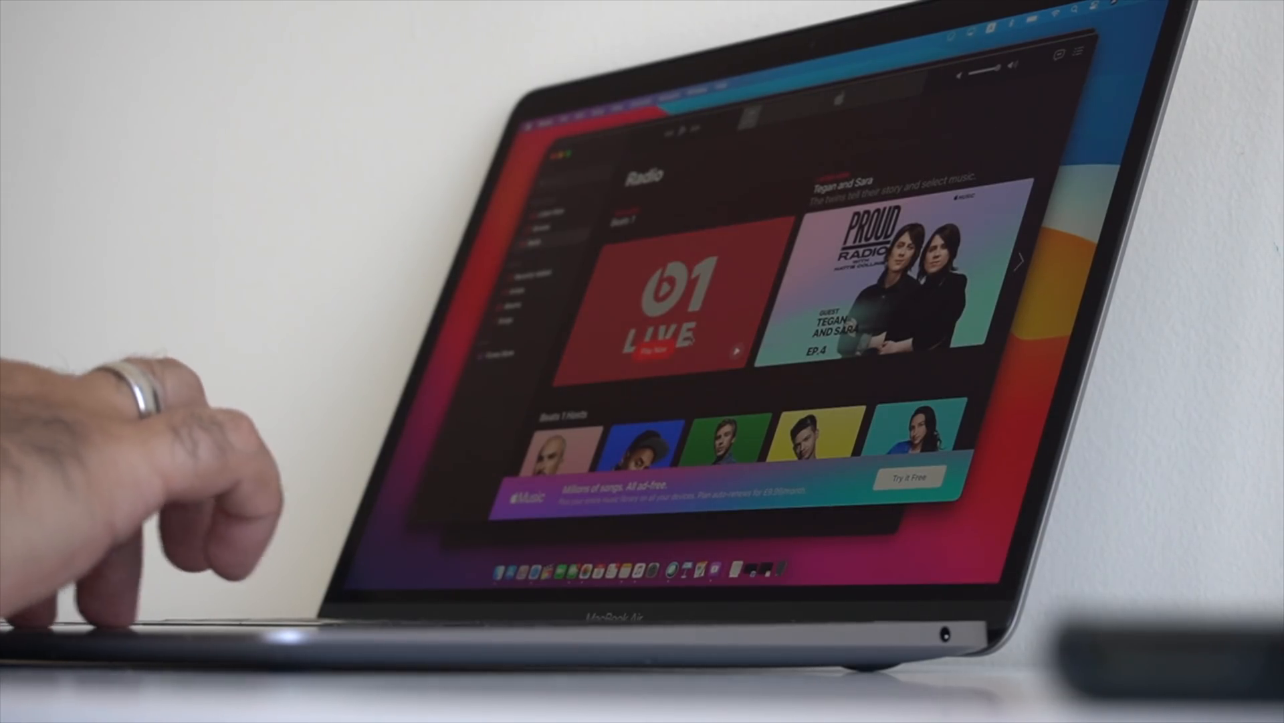
{"action": "scroll", "coordinate": [783, 301], "scroll_direction": "down", "scroll_amount": 5}
{"action": "scroll", "coordinate": [783, 302], "scroll_direction": "down", "scroll_amount": 3}
{"action": "key", "text": "F3"}
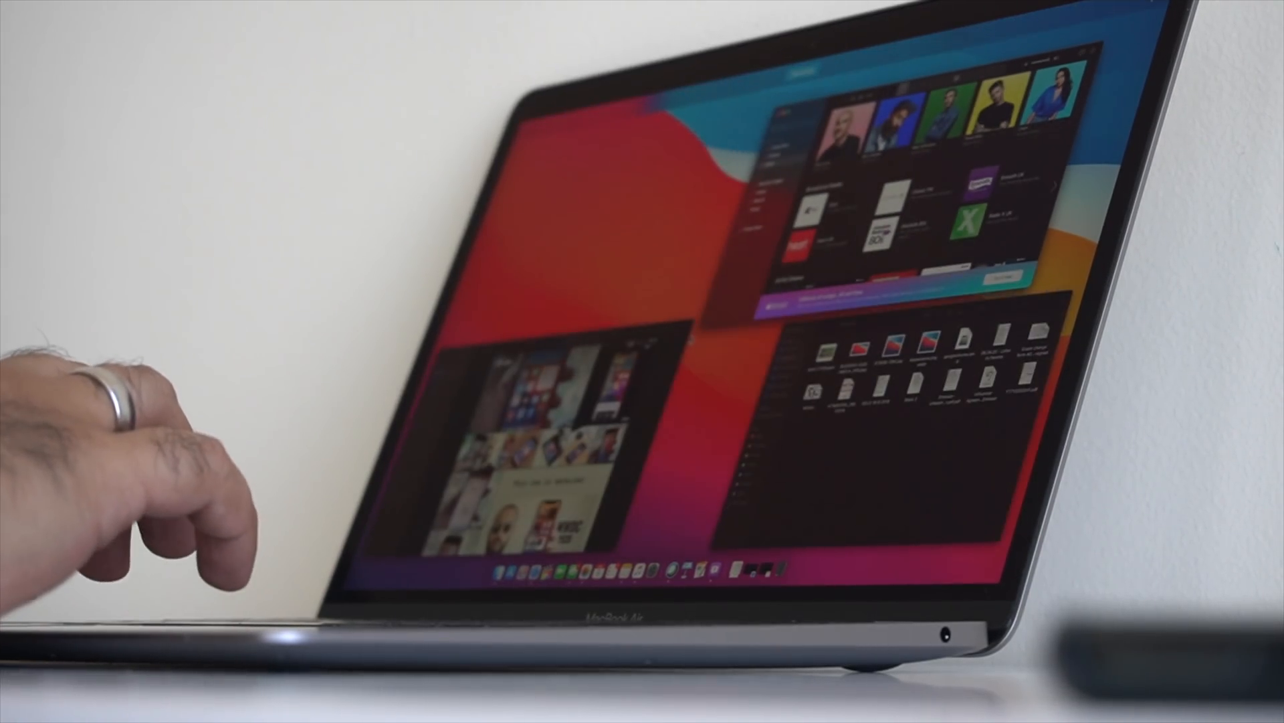